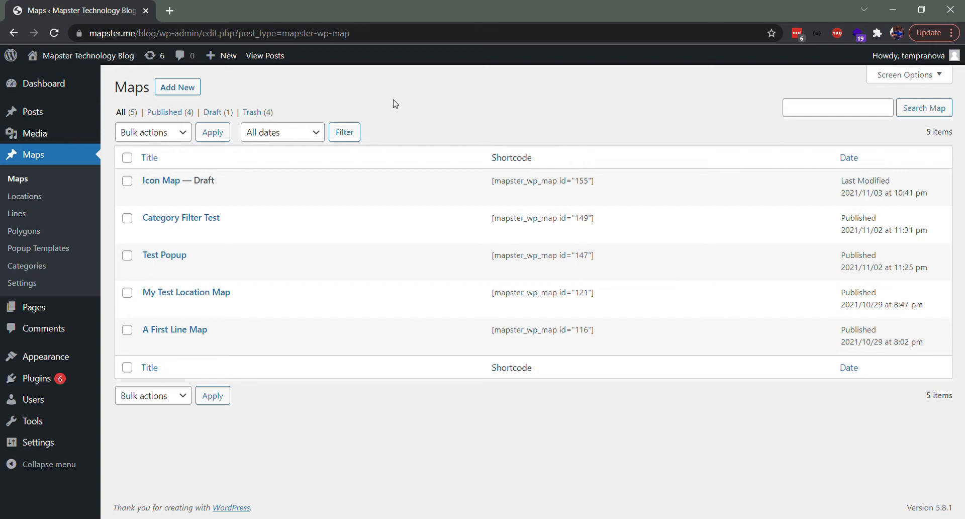
Open the popup templates list and examine the Default template's map preview and layout settings
click(38, 248)
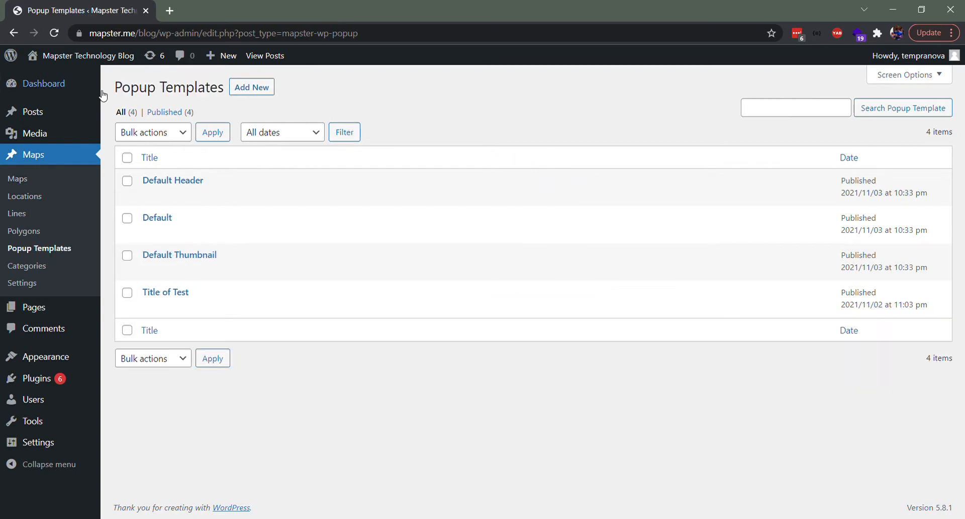
drag(114, 87, 223, 88)
click(332, 88)
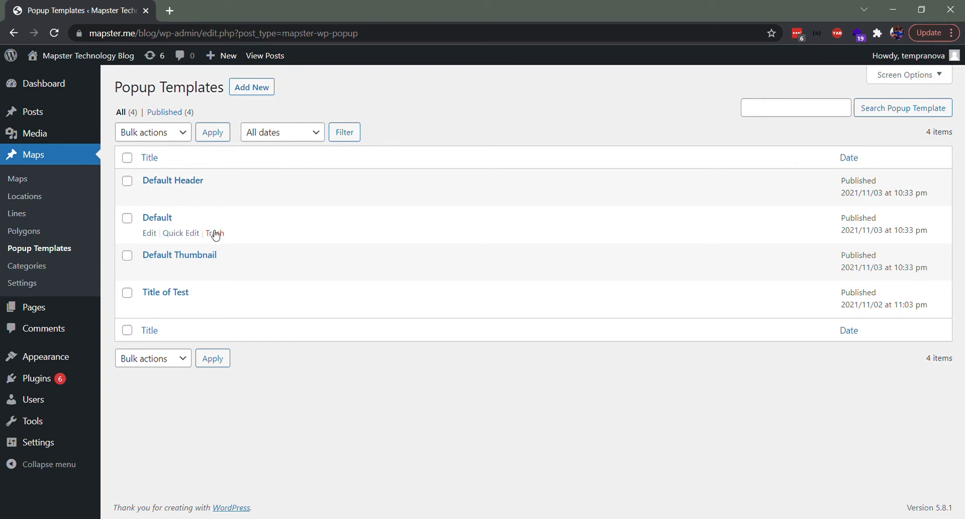
click(174, 220)
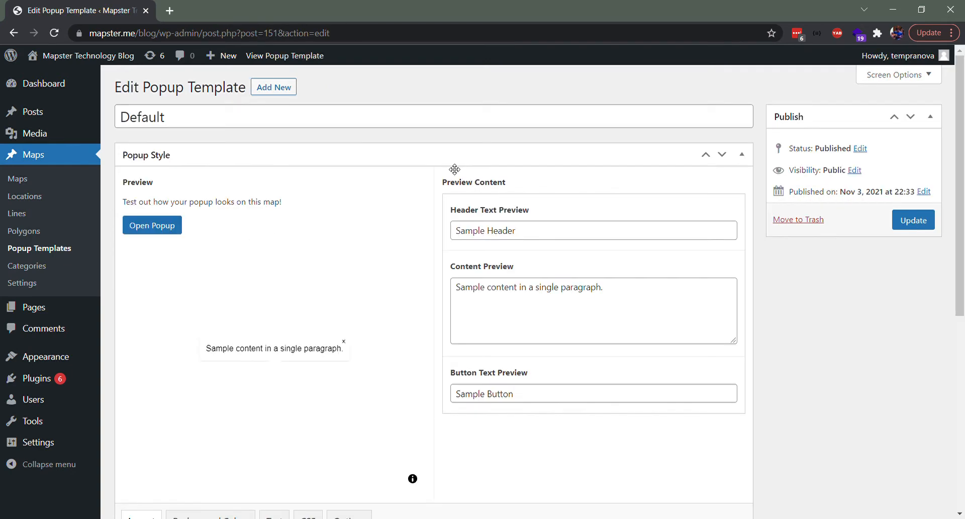
scroll(371, 261, down, 1)
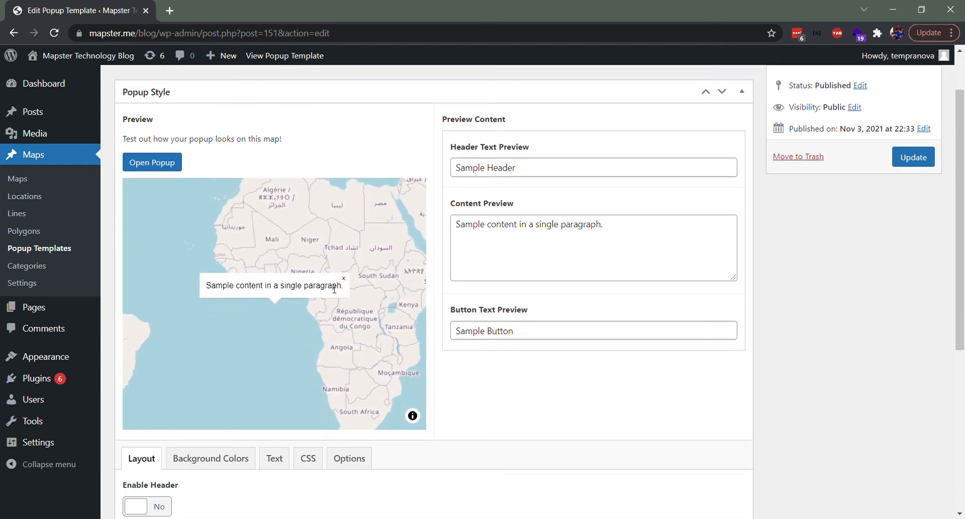
scroll(438, 295, down, 5)
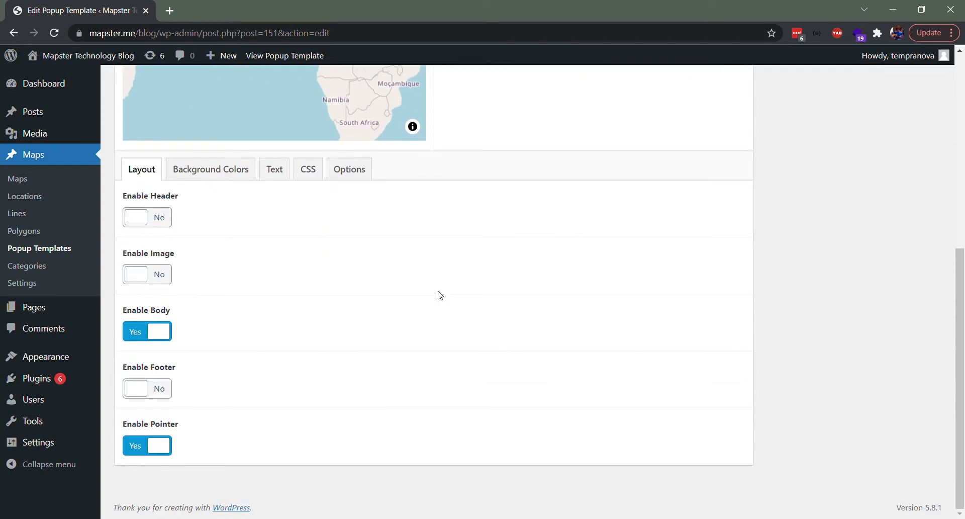
scroll(438, 295, up, 6)
Examine the map previews of the Default Thumbnail and Default Header popup templates
click(45, 253)
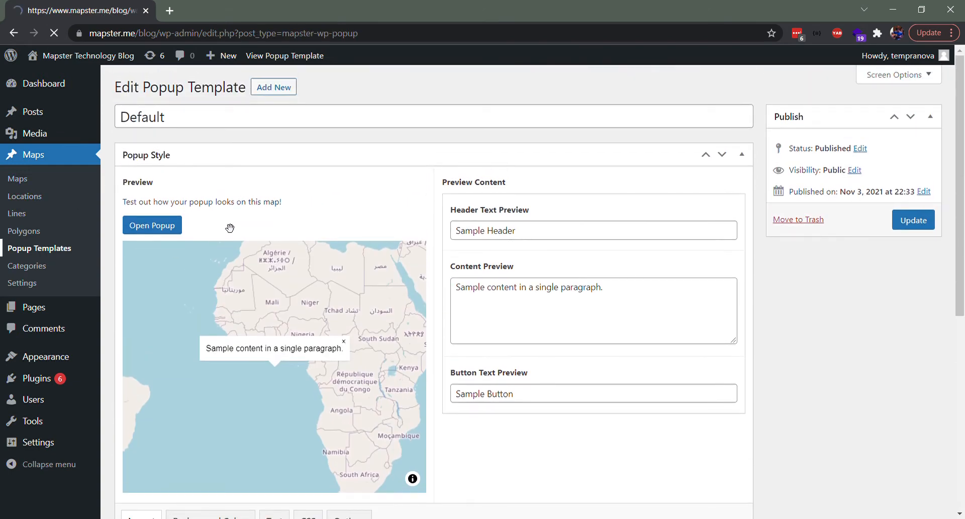
click(173, 256)
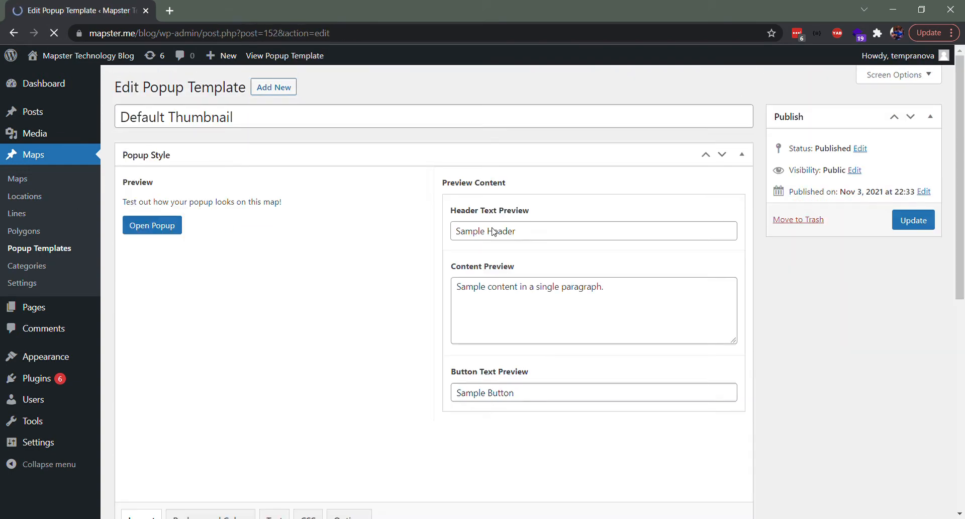
scroll(283, 262, down, 1)
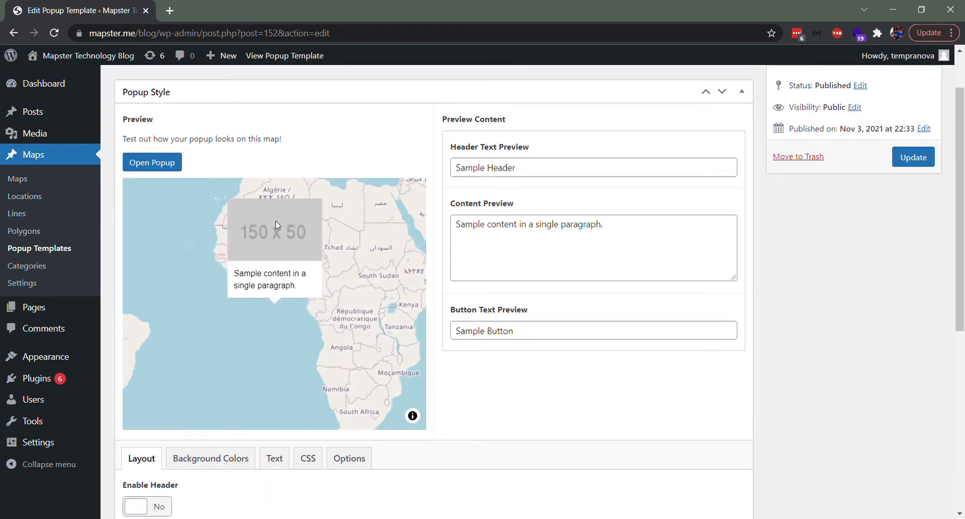
click(38, 249)
click(201, 182)
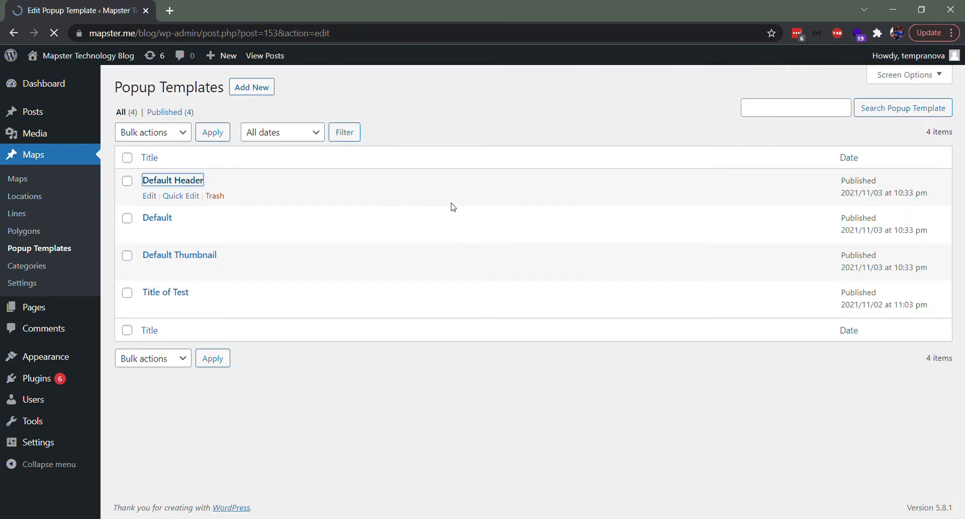
scroll(445, 211, down, 1)
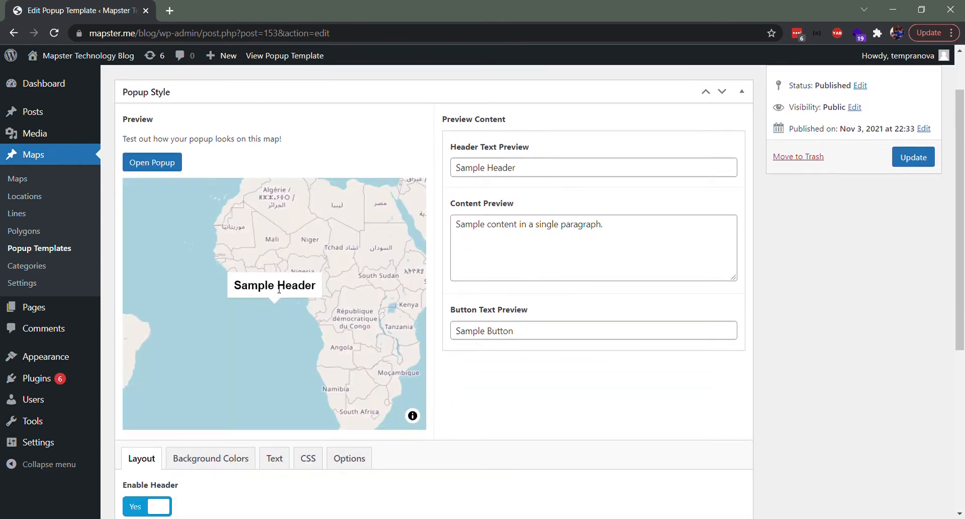
Return to the popup templates list and start a new template with the full sample popup in its map preview
click(41, 248)
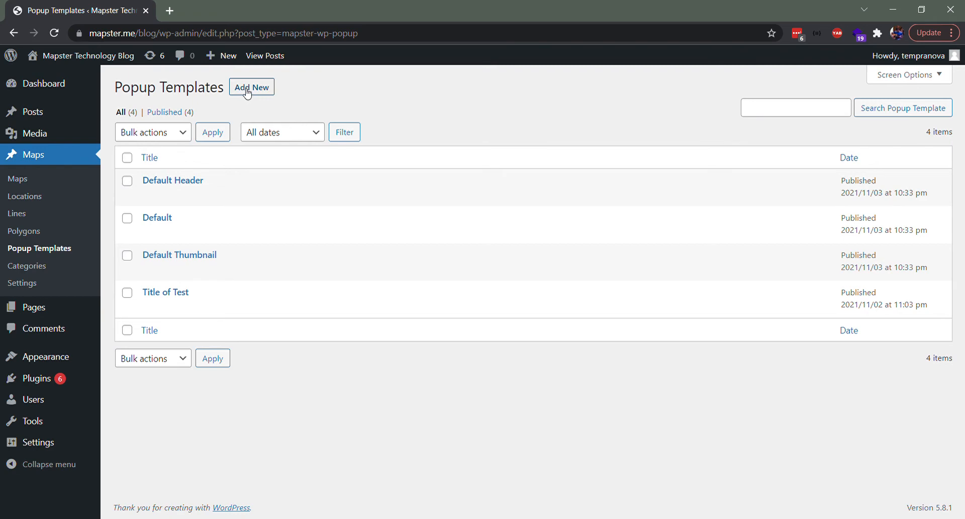
click(247, 90)
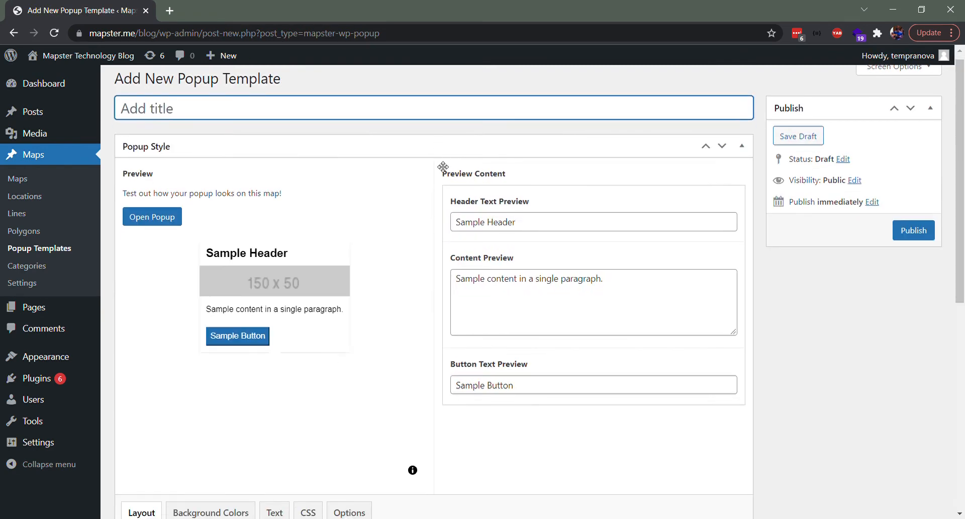
scroll(443, 166, down, 1)
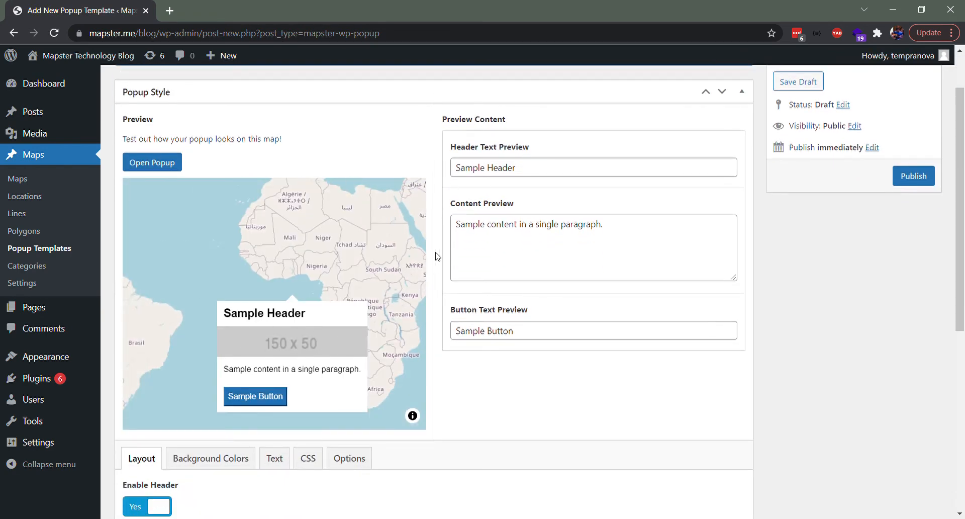
drag(387, 297, 350, 243)
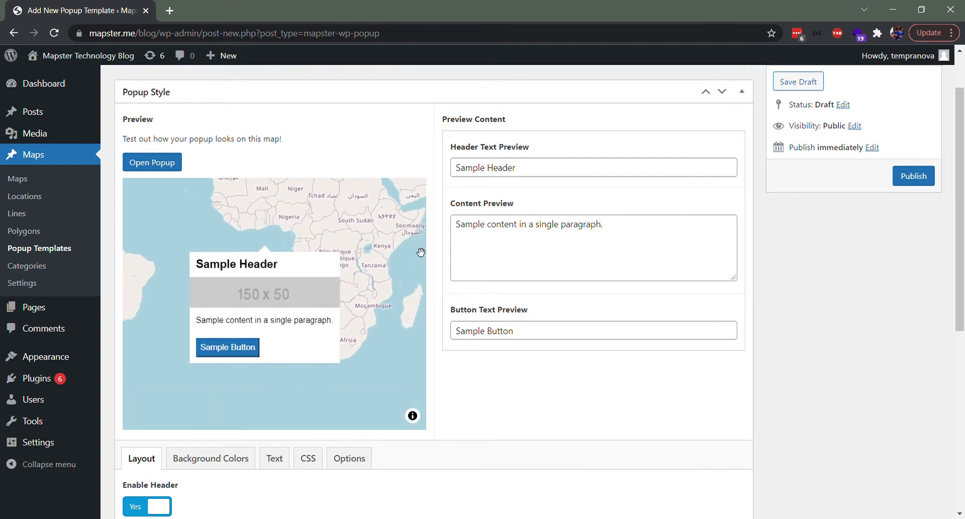
Disable the header in the new popup template's layout and check the preview
scroll(445, 235, down, 6)
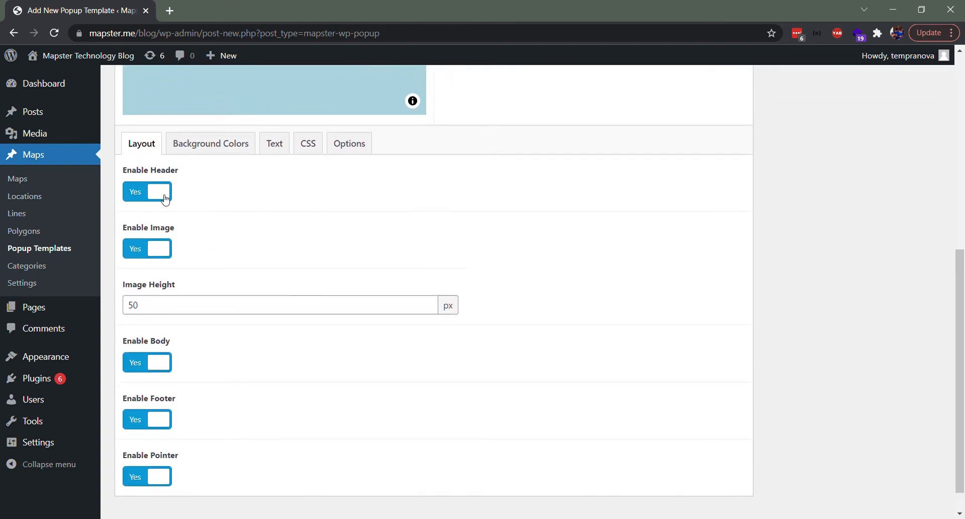
click(160, 192)
scroll(442, 241, up, 6)
scroll(479, 251, down, 2)
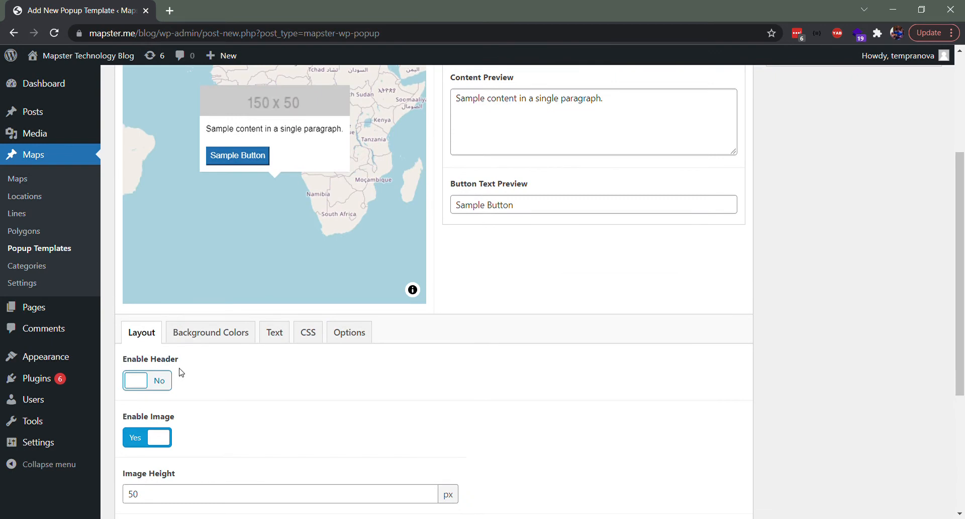
click(158, 382)
click(158, 382)
scroll(226, 383, down, 4)
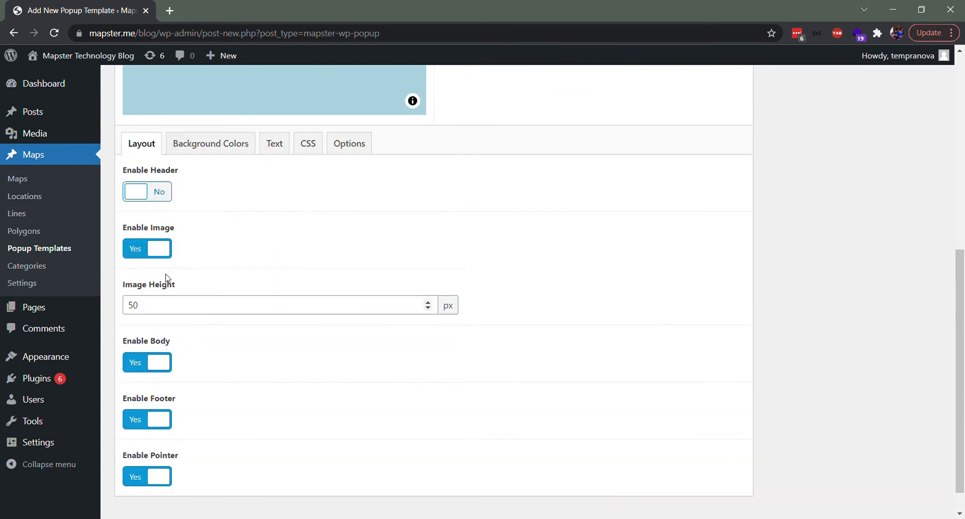
Switch the popup template's image off and back on in the layout settings
click(163, 248)
click(160, 275)
scroll(433, 265, up, 4)
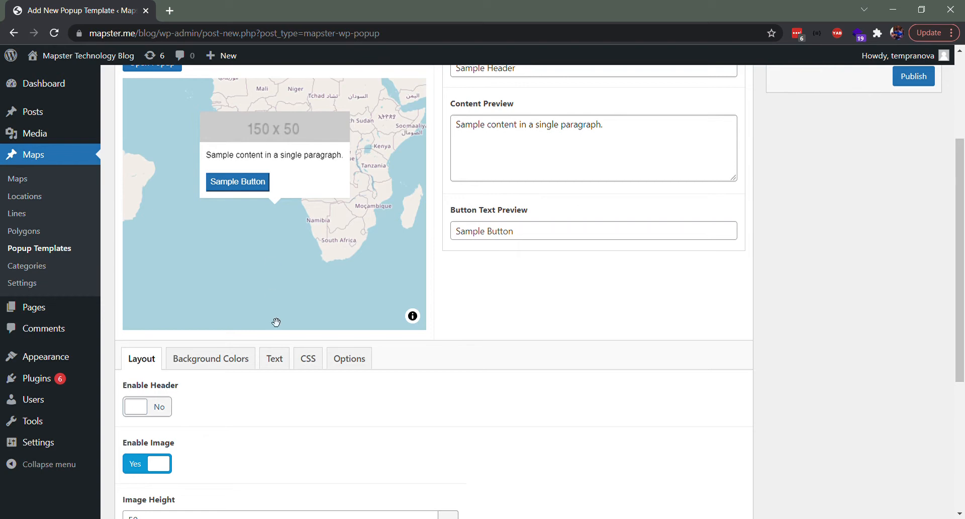
scroll(267, 334, down, 3)
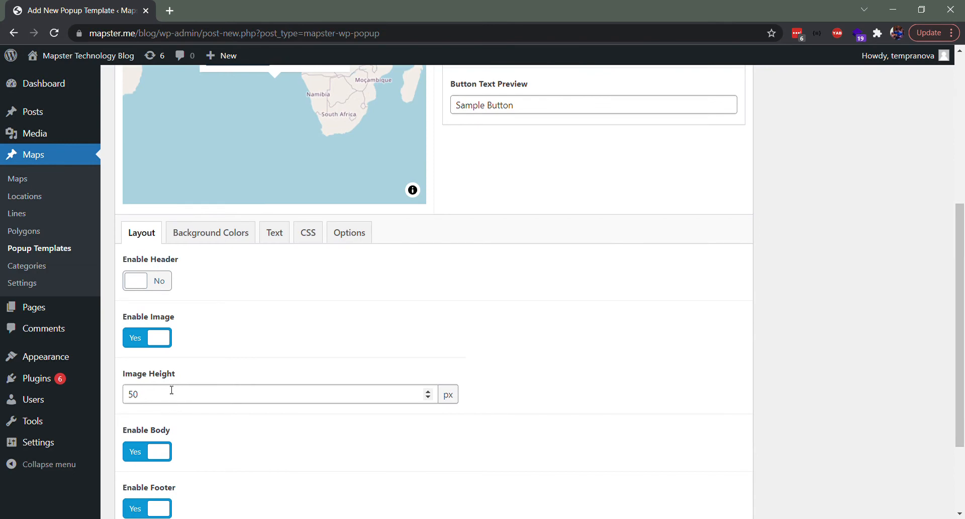
scroll(236, 362, down, 3)
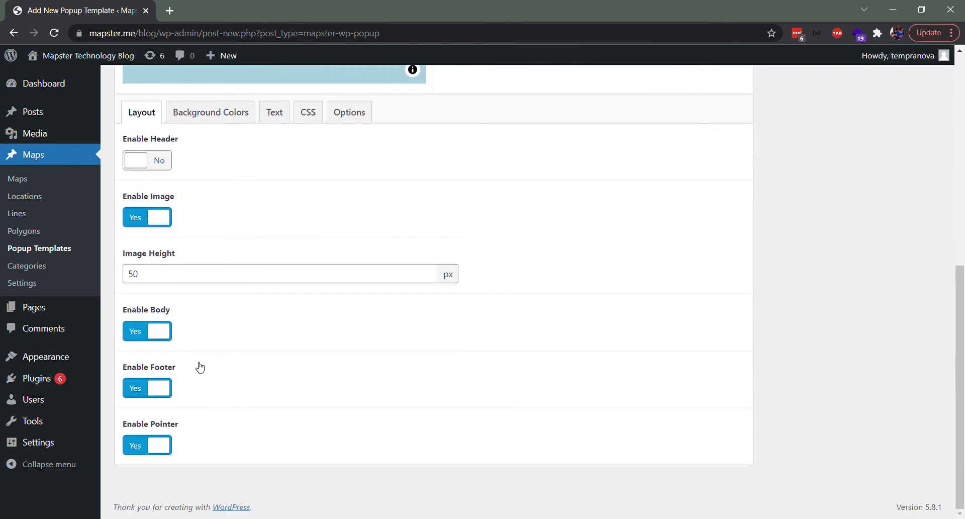
Switch the popup's pointer off and back on, checking the preview
click(148, 444)
scroll(479, 349, up, 4)
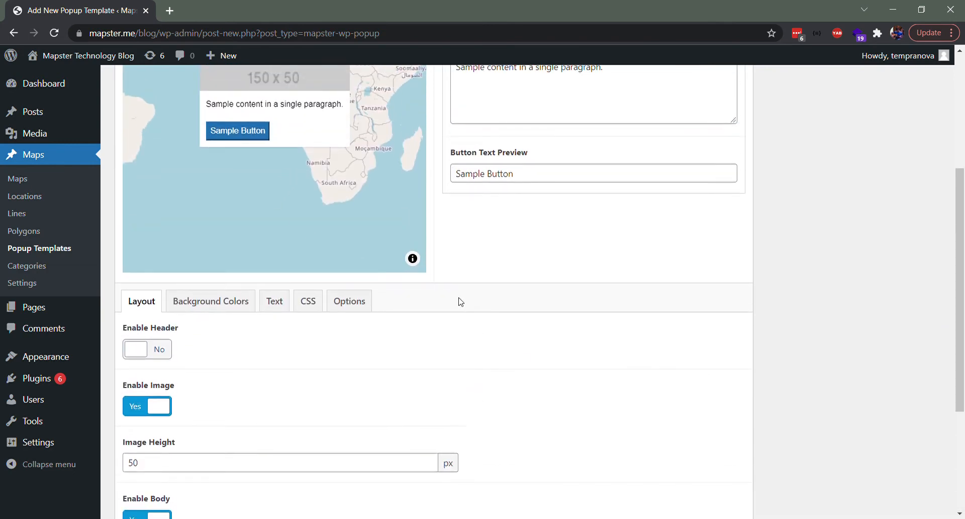
scroll(459, 299, down, 4)
scroll(427, 315, up, 6)
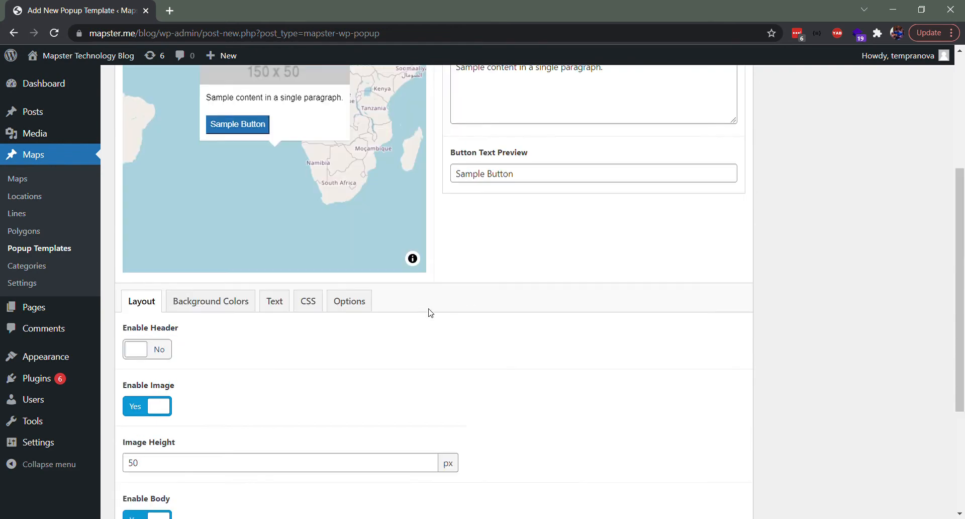
scroll(317, 270, down, 2)
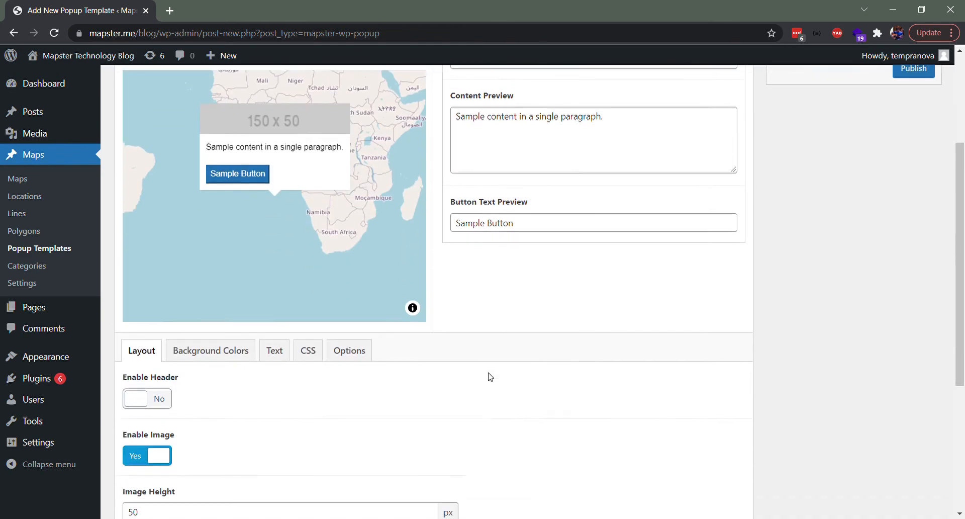
Set the popup body's background color to gray, rgb(112,112,112), and check it in the map preview
click(209, 365)
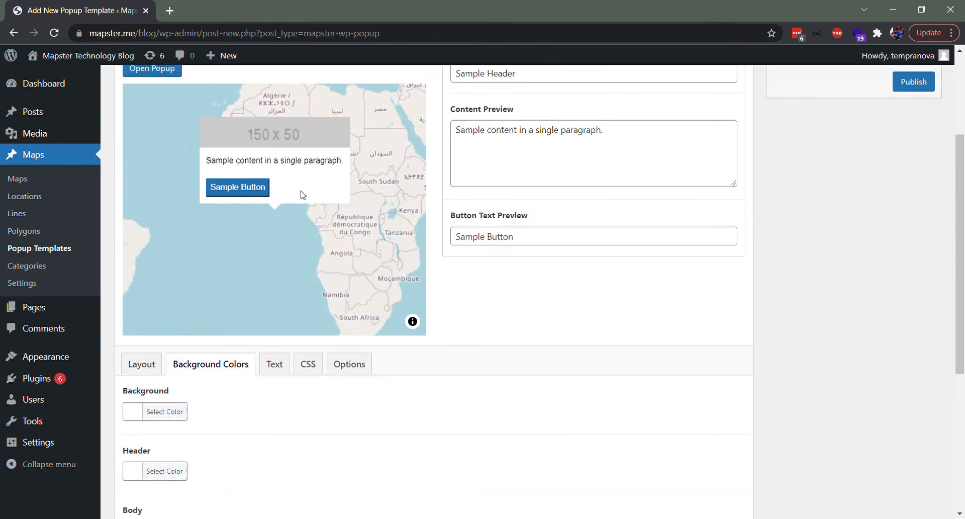
scroll(191, 450, down, 3)
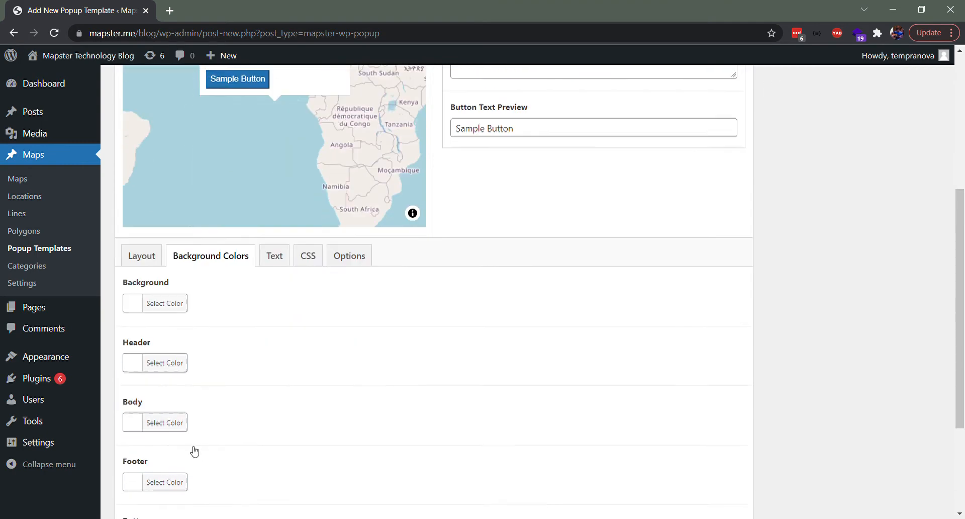
click(168, 404)
click(175, 461)
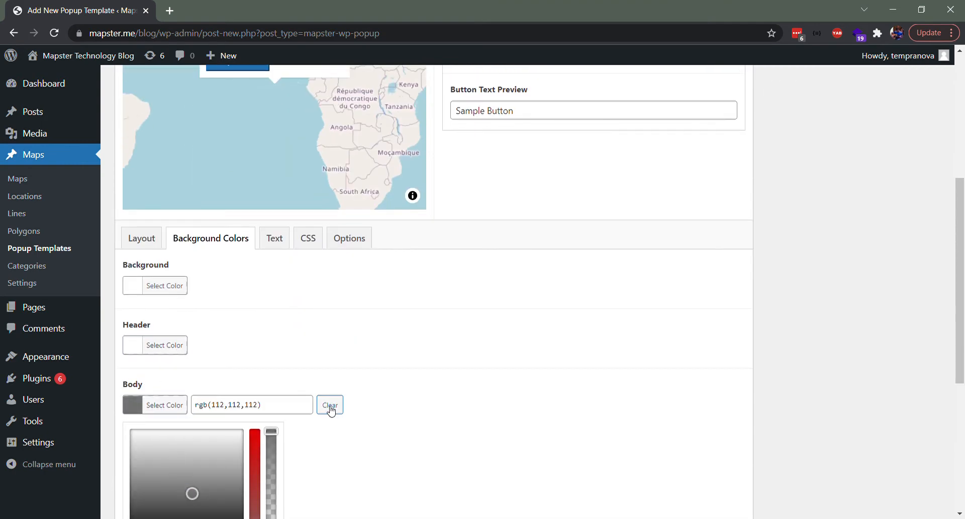
click(493, 342)
scroll(493, 342, up, 3)
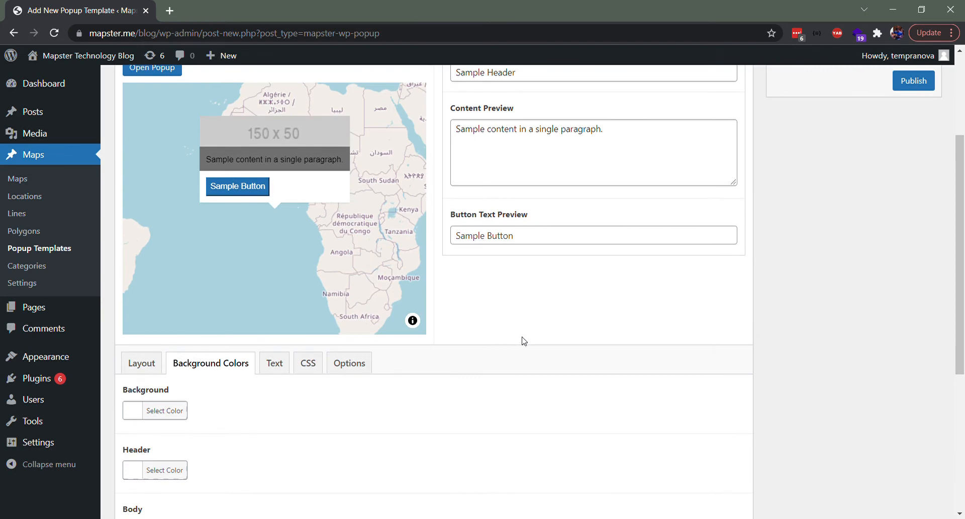
Change the popup's body text color to white and check it in the map preview
scroll(236, 372, down, 4)
click(272, 177)
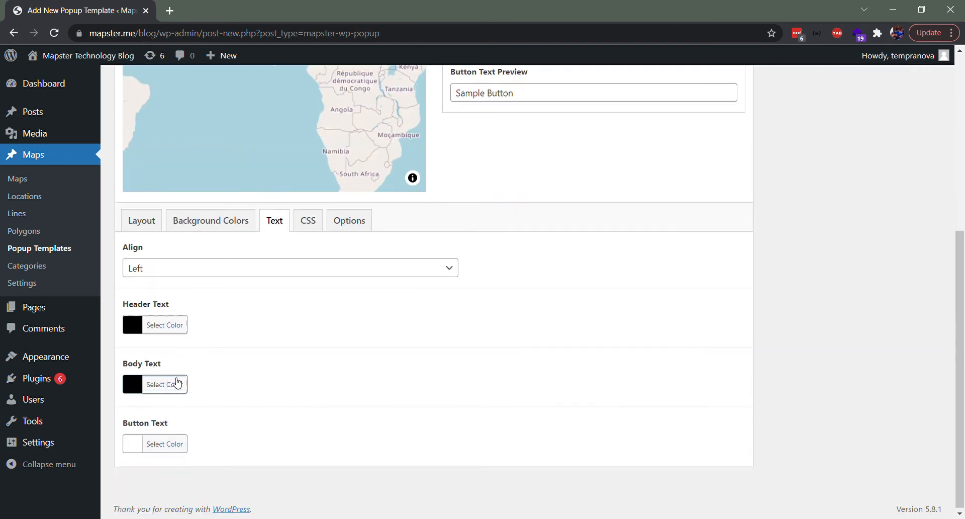
click(180, 384)
click(133, 408)
click(582, 311)
scroll(582, 312, up, 3)
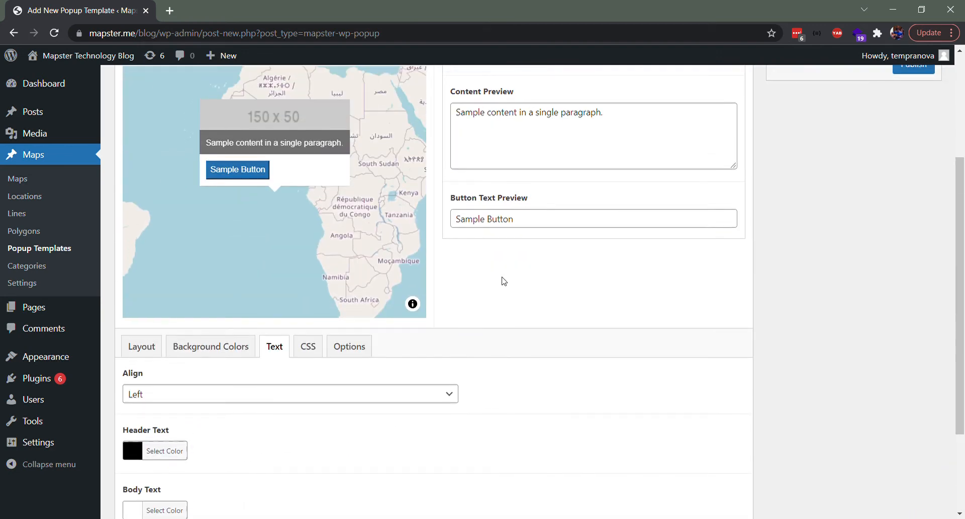
scroll(493, 369, down, 3)
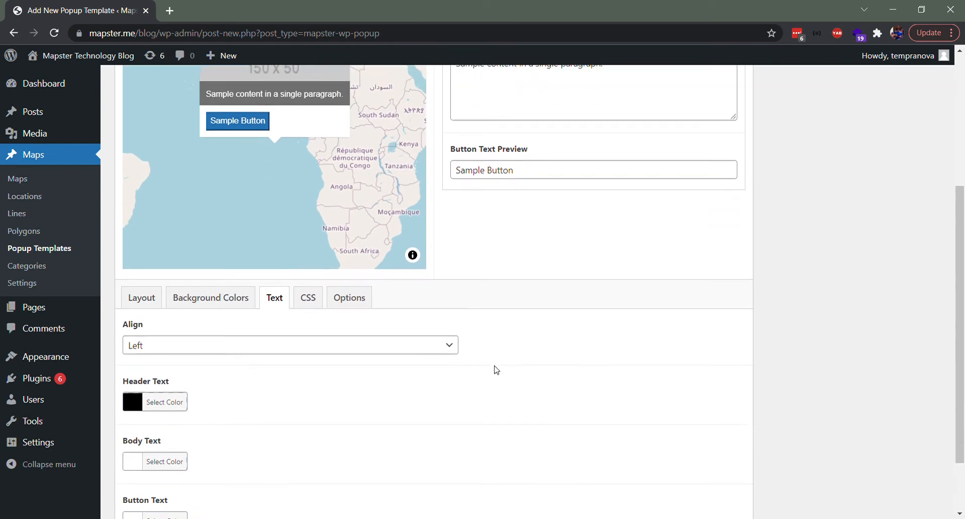
Review the background color options for each popup part and the text alignment and color settings
click(249, 283)
scroll(295, 391, down, 3)
scroll(296, 391, down, 2)
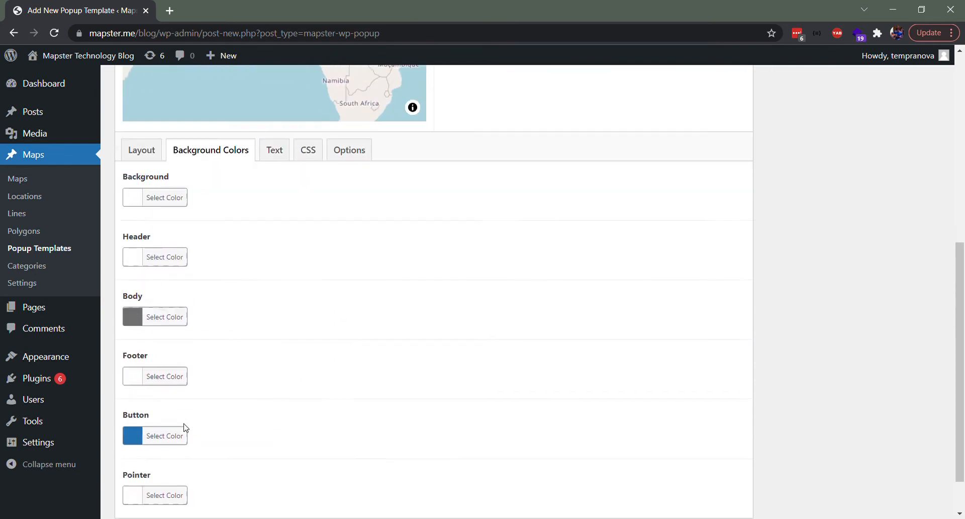
scroll(292, 327, up, 3)
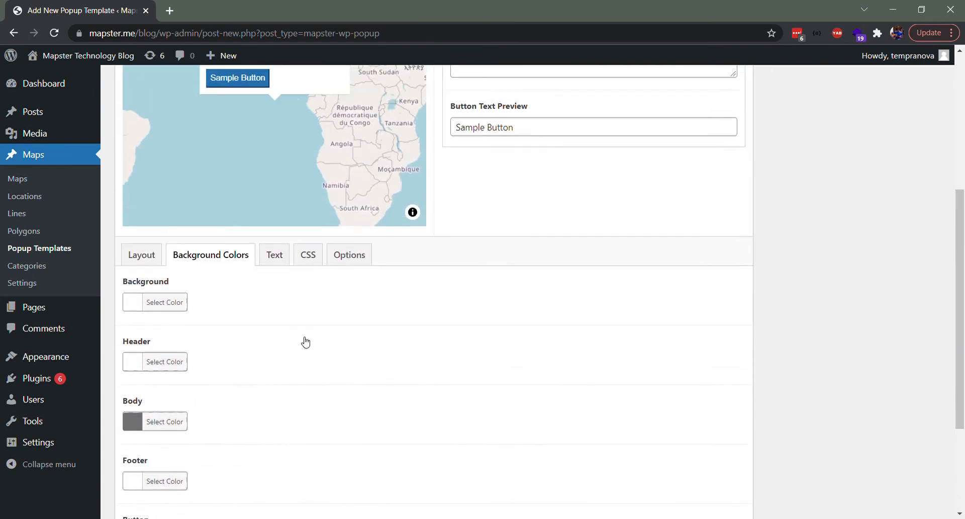
scroll(284, 352, down, 1)
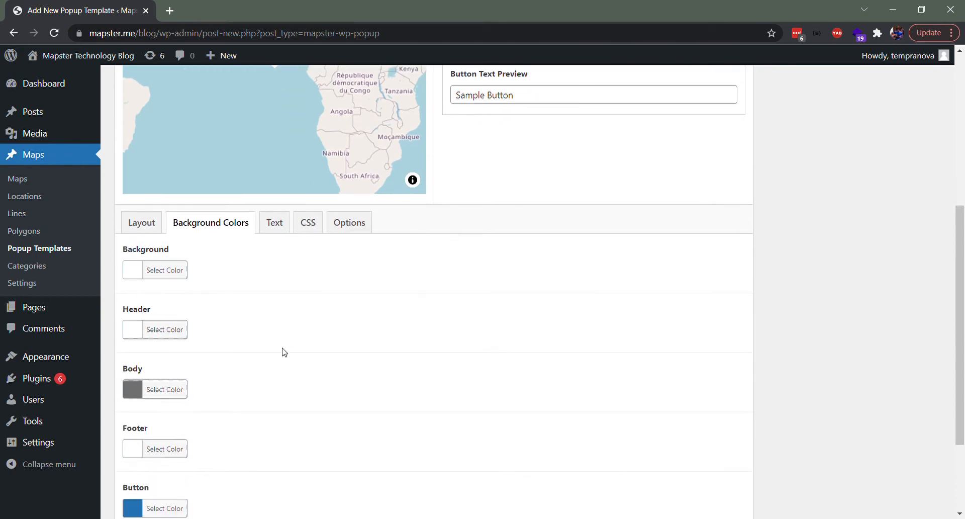
click(278, 229)
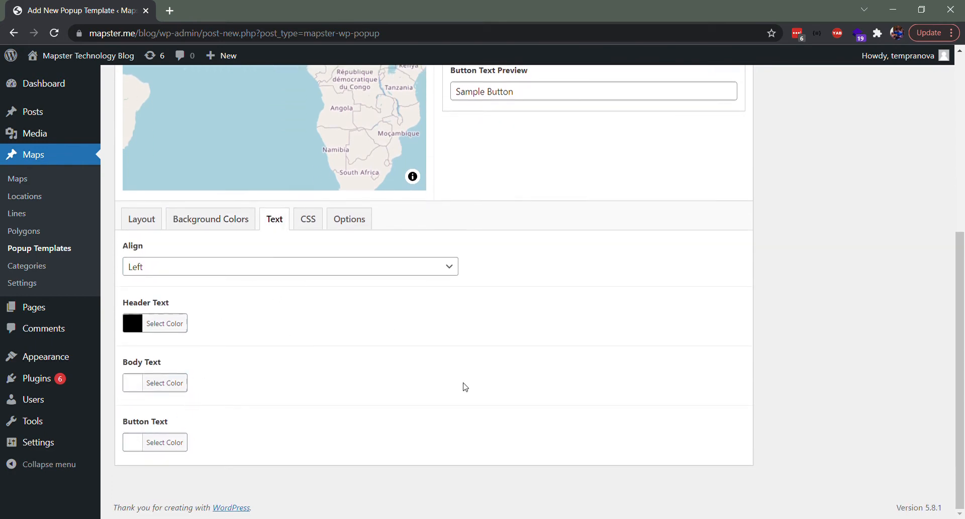
scroll(465, 387, up, 2)
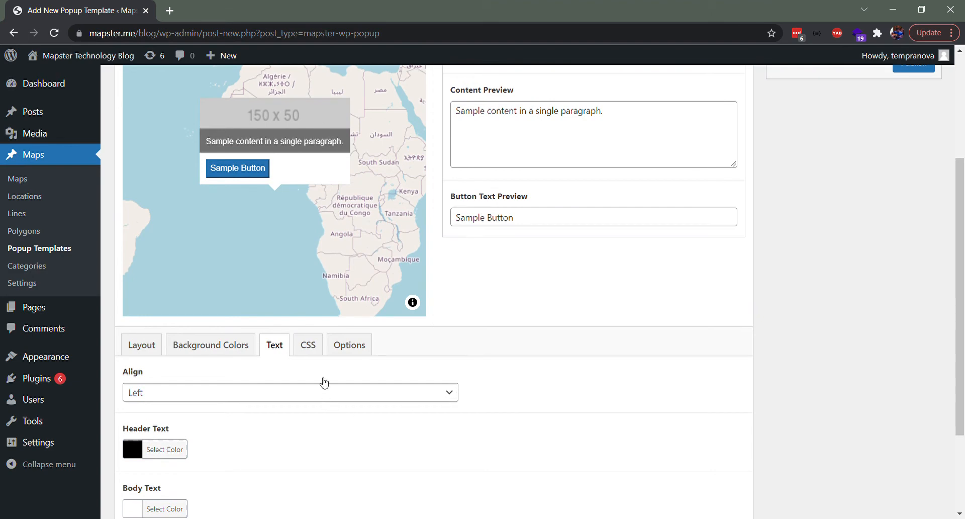
Review the popup's width and closing options and its CSS settings
click(350, 345)
scroll(485, 264, down, 3)
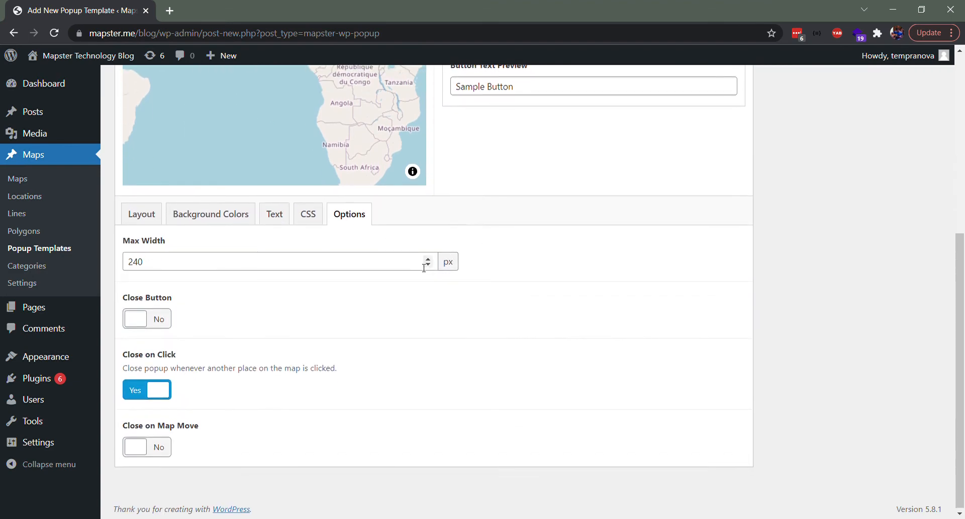
click(316, 219)
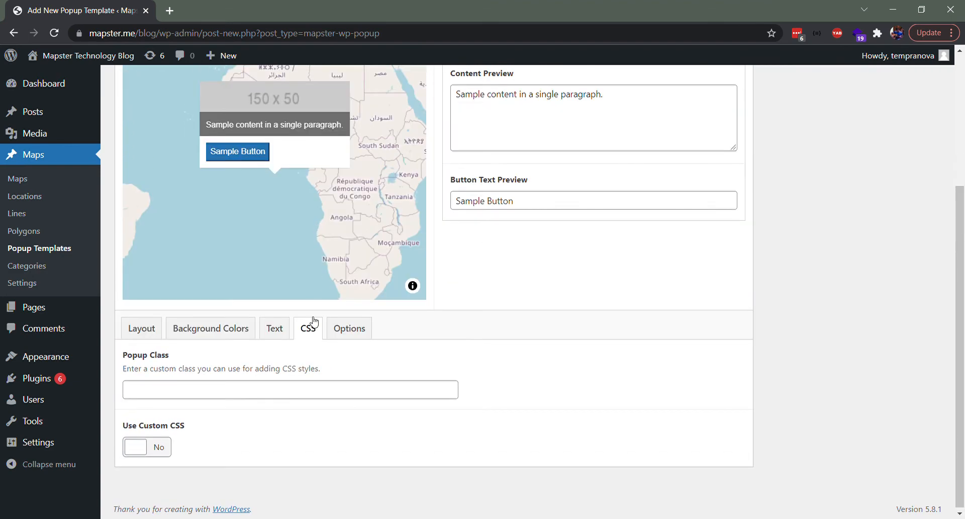
Try Center and Right text alignment for the popup in the map preview and set it back to Left
click(280, 335)
scroll(287, 373, down, 1)
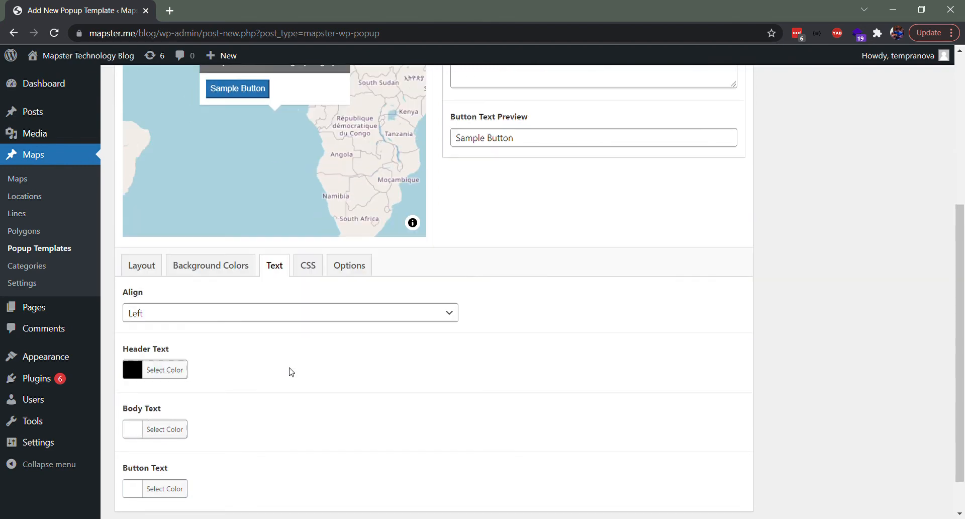
click(308, 314)
click(301, 345)
scroll(442, 281, up, 2)
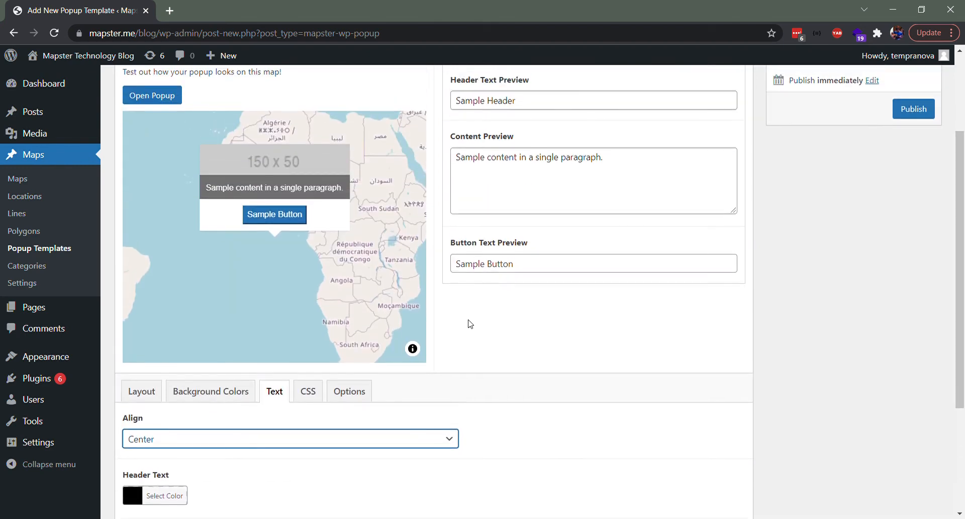
key(Down)
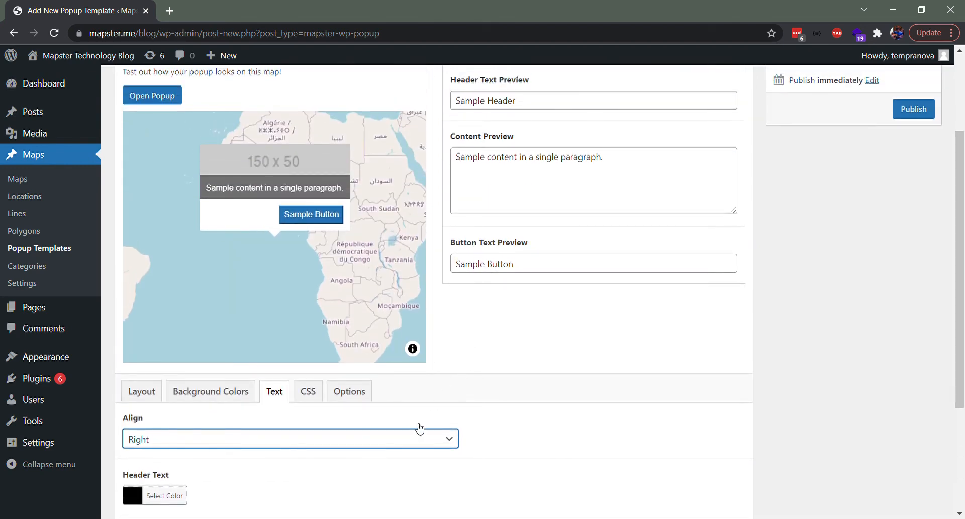
key(Up)
key(Up)
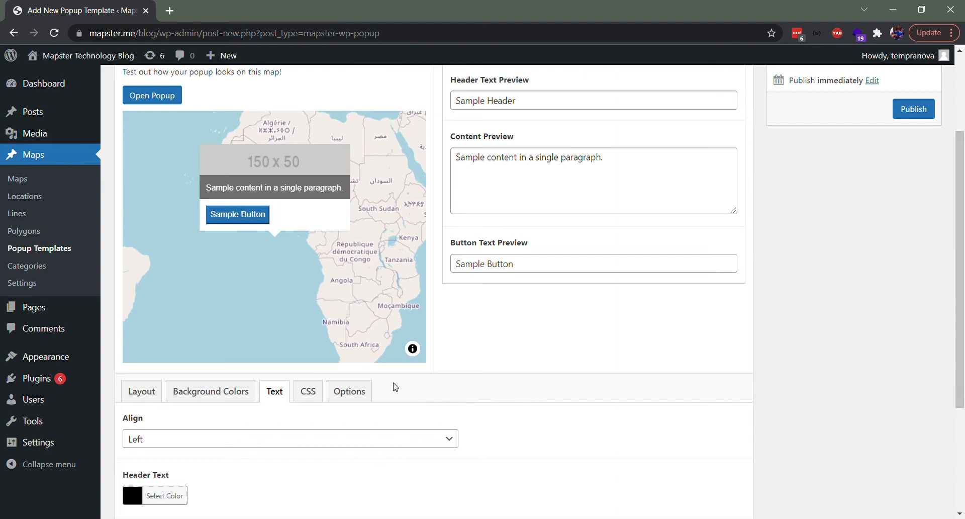
Switch the popup's close button on and back off, checking the preview, and review the remaining closing options
click(367, 391)
scroll(500, 338, down, 1)
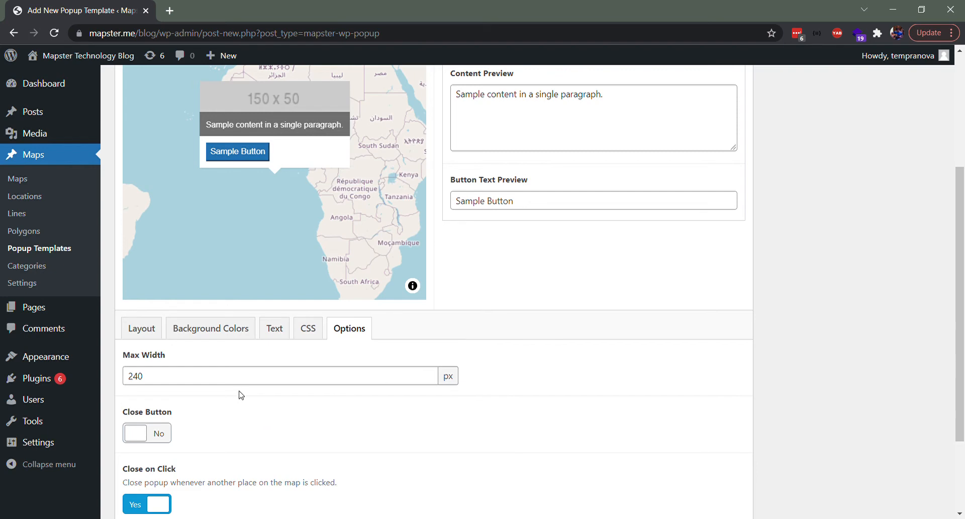
click(155, 432)
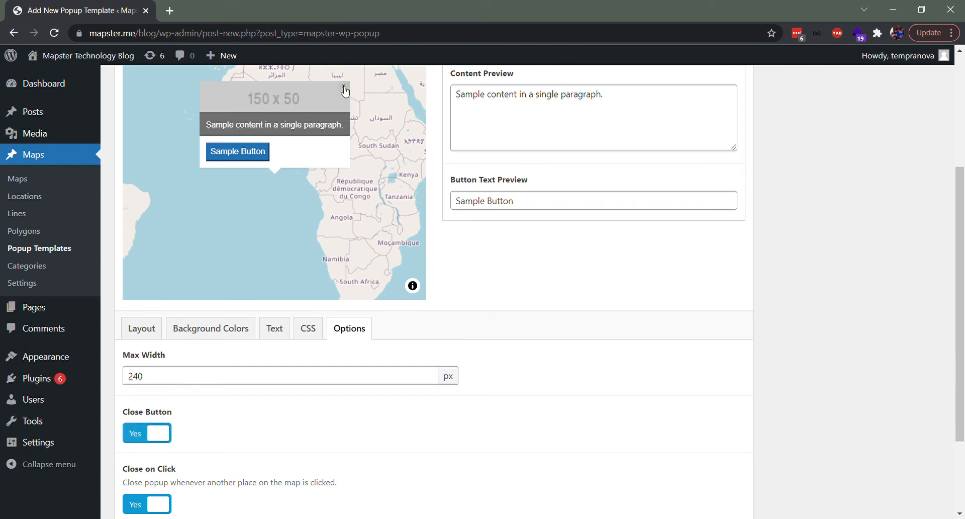
click(166, 432)
scroll(216, 419, down, 3)
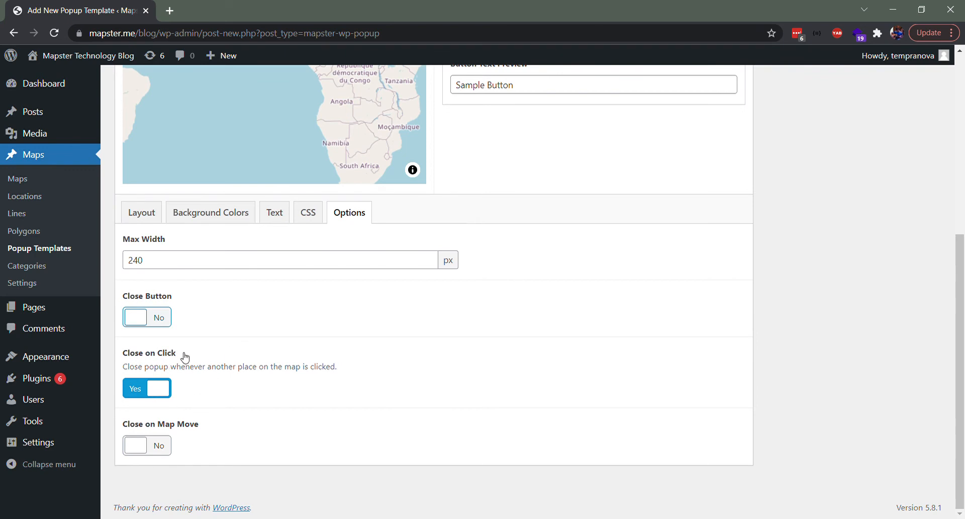
scroll(282, 271, up, 1)
scroll(264, 322, down, 1)
scroll(333, 257, up, 3)
Enable custom CSS for the popup template and compare the CSS editor with the map preview
click(311, 340)
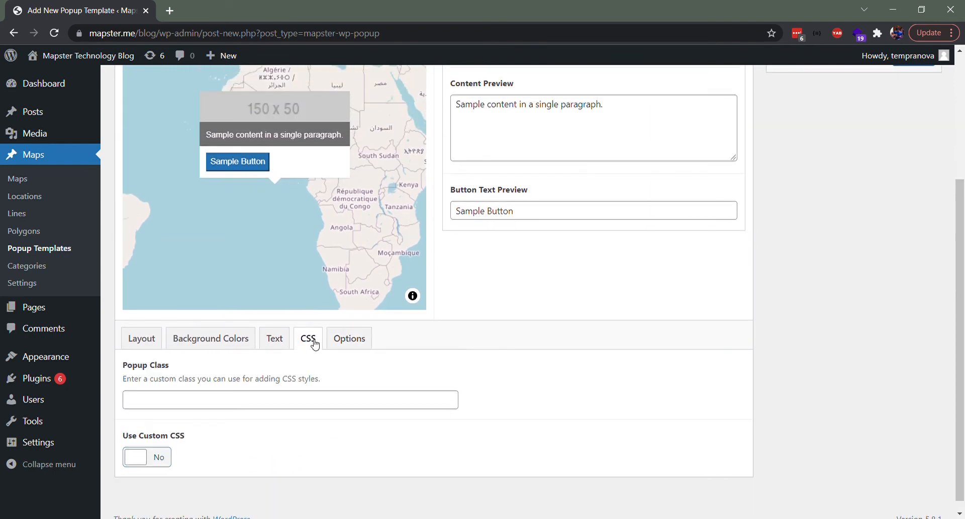
scroll(484, 334, up, 1)
scroll(472, 341, down, 1)
scroll(412, 335, down, 1)
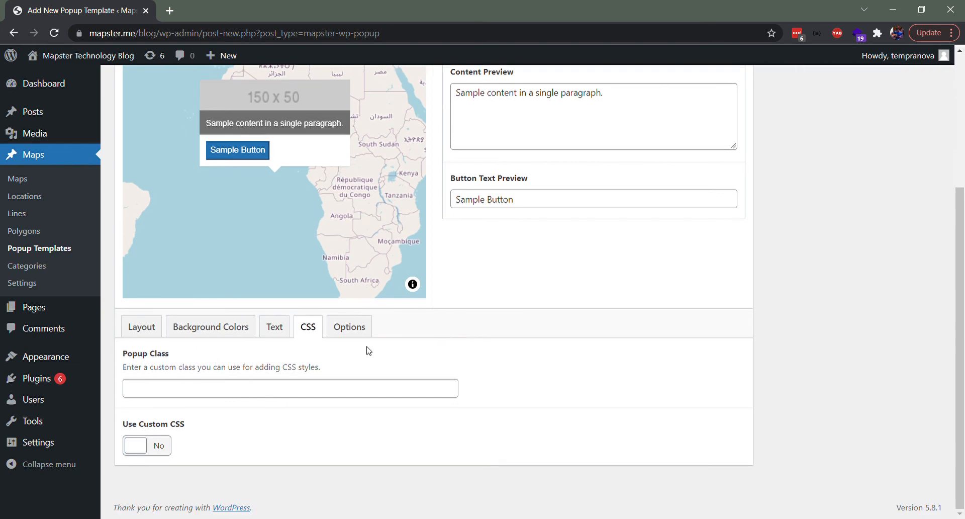
click(158, 454)
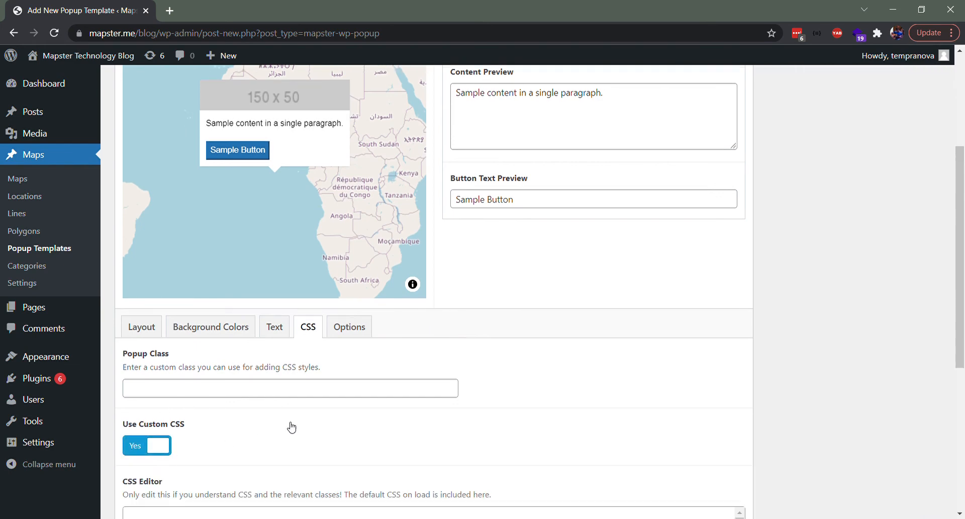
scroll(497, 376, up, 1)
scroll(432, 329, down, 3)
scroll(432, 329, down, 7)
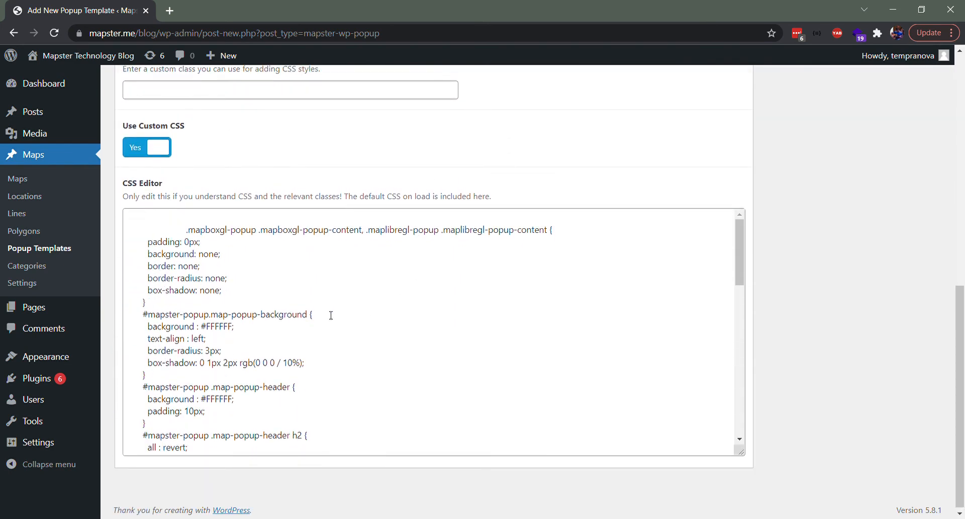
scroll(469, 209, up, 4)
scroll(468, 210, up, 6)
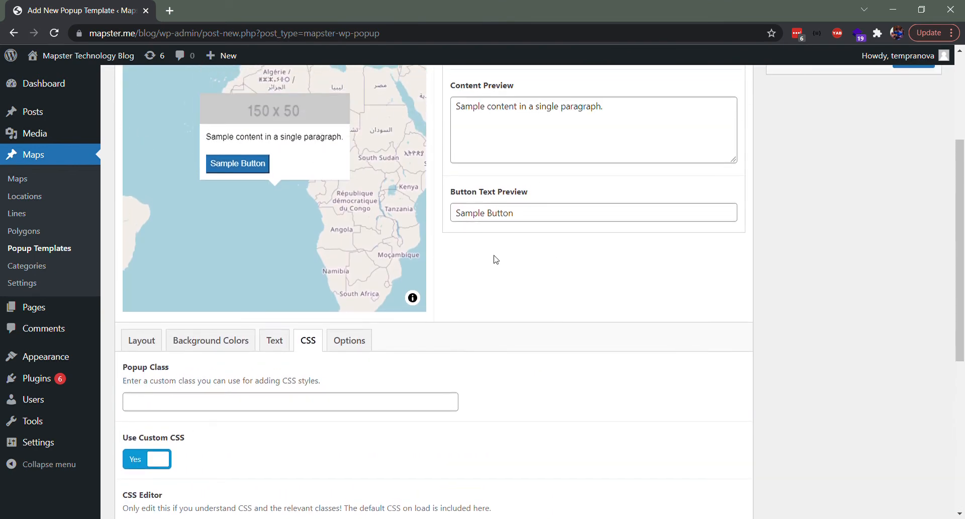
Look through the default rules in the CSS editor and turn custom CSS back off
scroll(493, 259, down, 5)
scroll(351, 258, down, 5)
scroll(353, 320, down, 5)
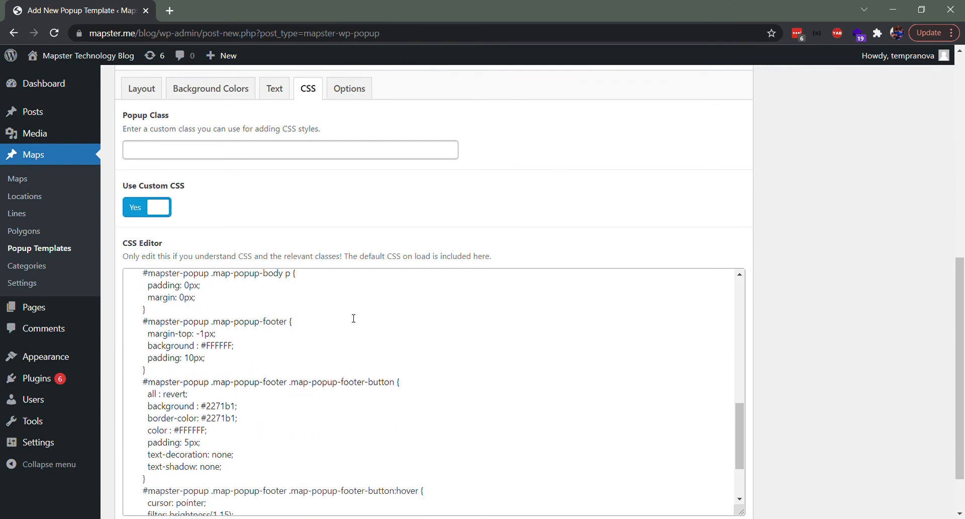
scroll(353, 318, up, 7)
scroll(354, 318, up, 5)
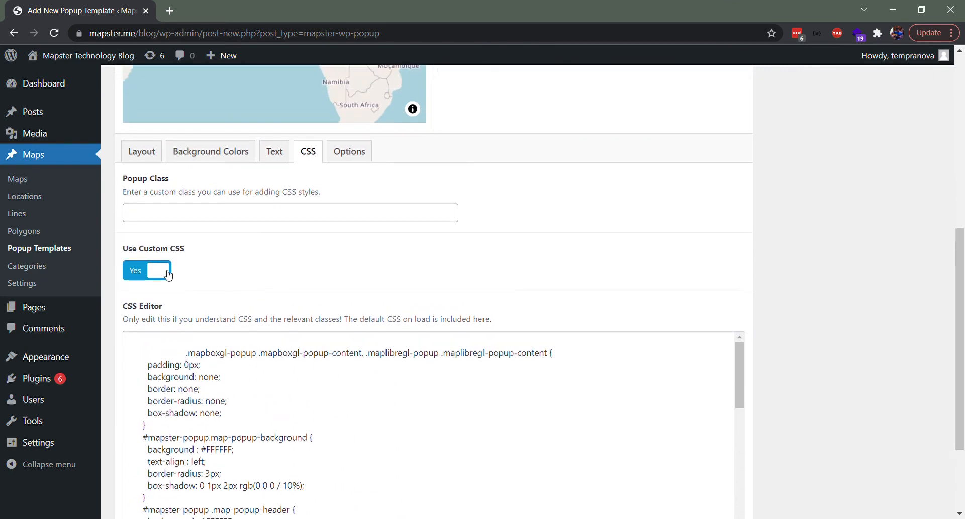
click(166, 274)
Title the popup template "My Popup Style" and publish it
scroll(459, 364, up, 4)
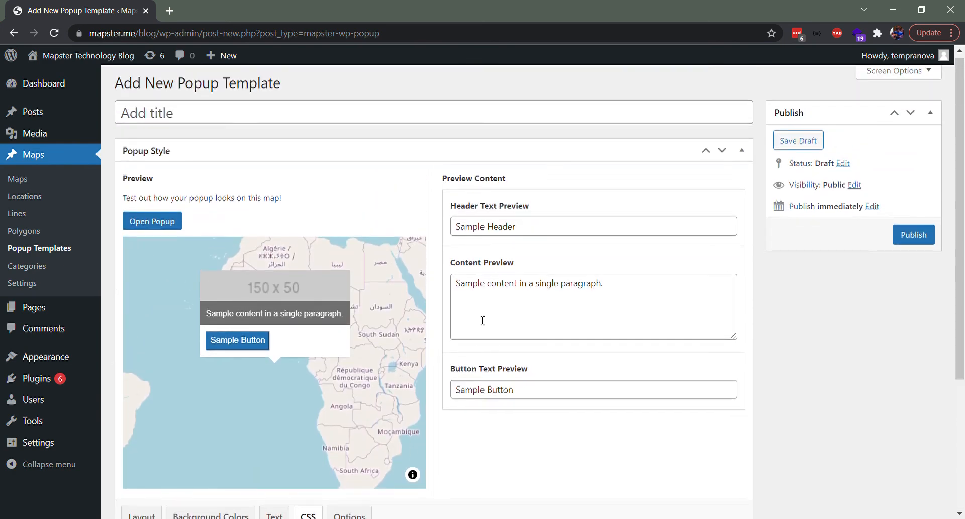
click(259, 123)
text(M)
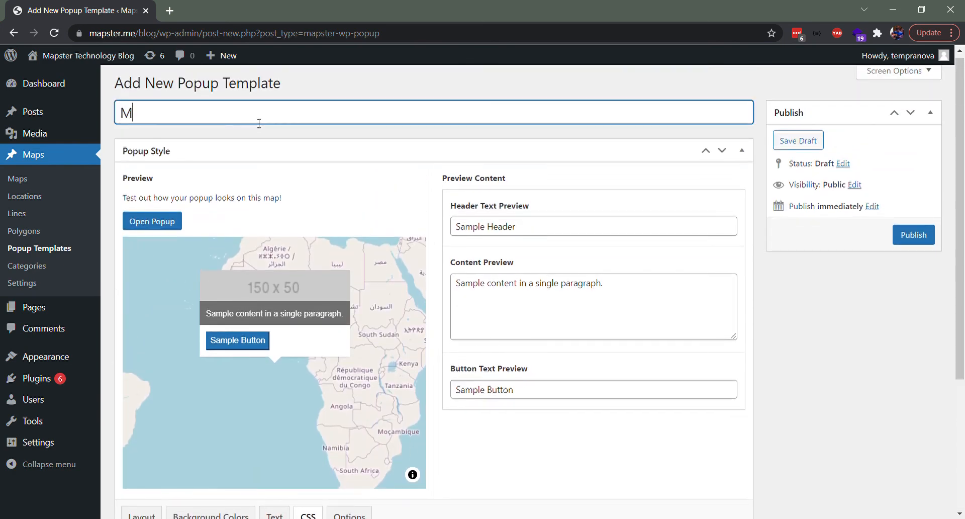
text(y Popup Style)
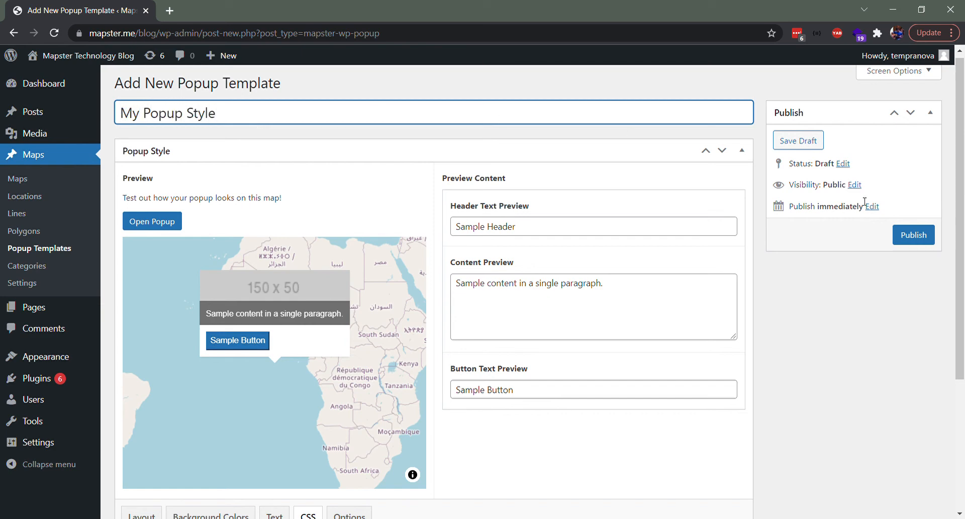
click(913, 234)
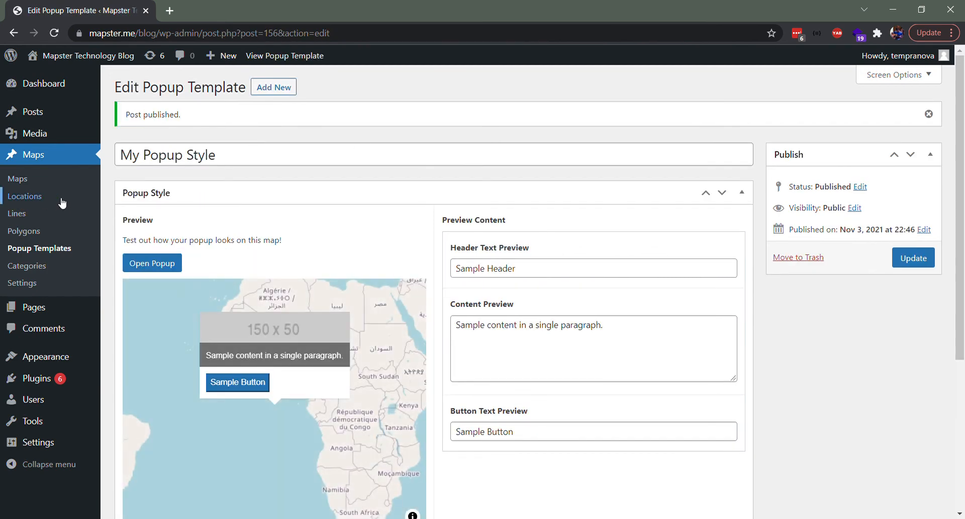
Add a new map line titled "Feature"
click(40, 217)
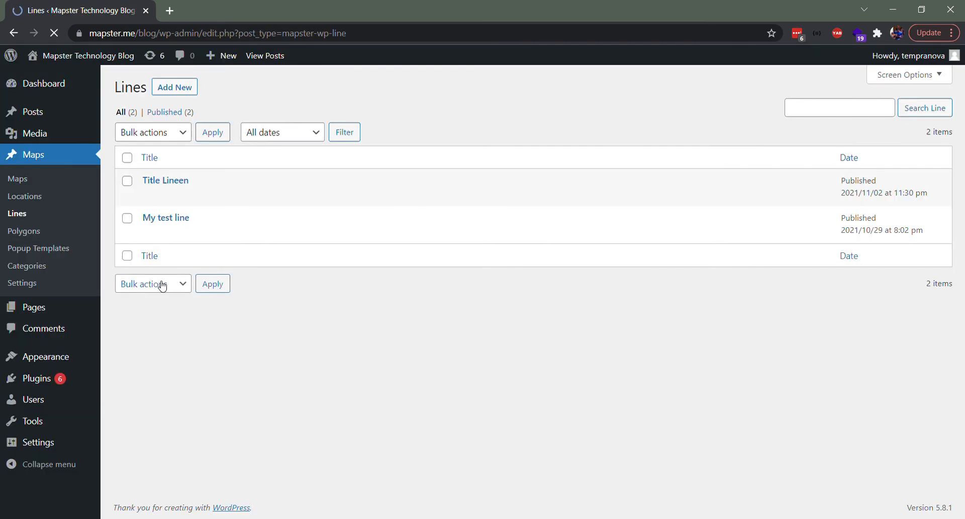
click(176, 87)
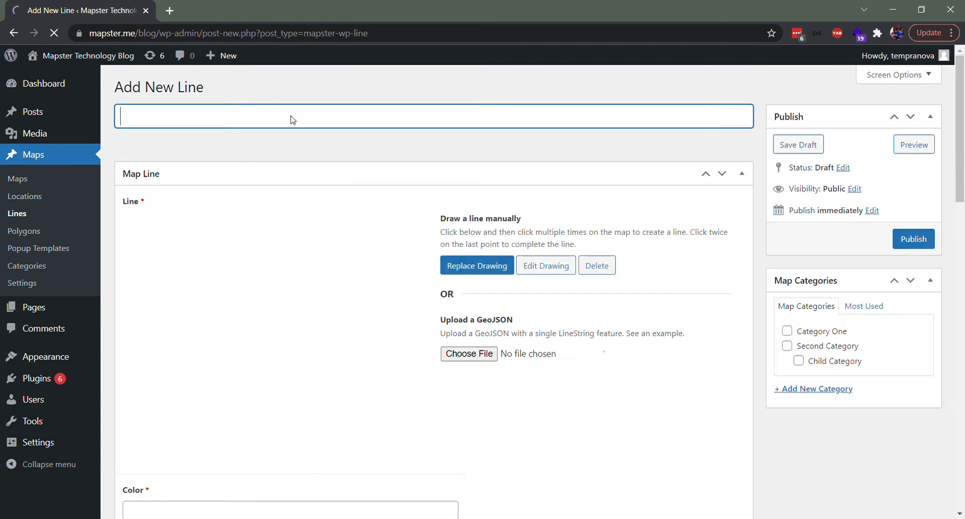
text(Feature)
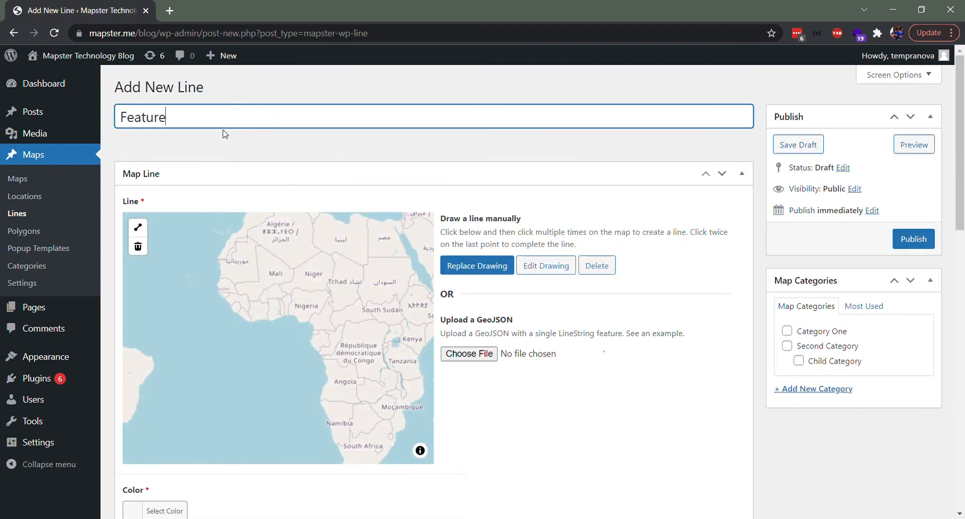
Draw a three-point line on the map from the Mali–Niger area to the Gulf of Guinea coast and inland to Congo
click(478, 263)
click(294, 278)
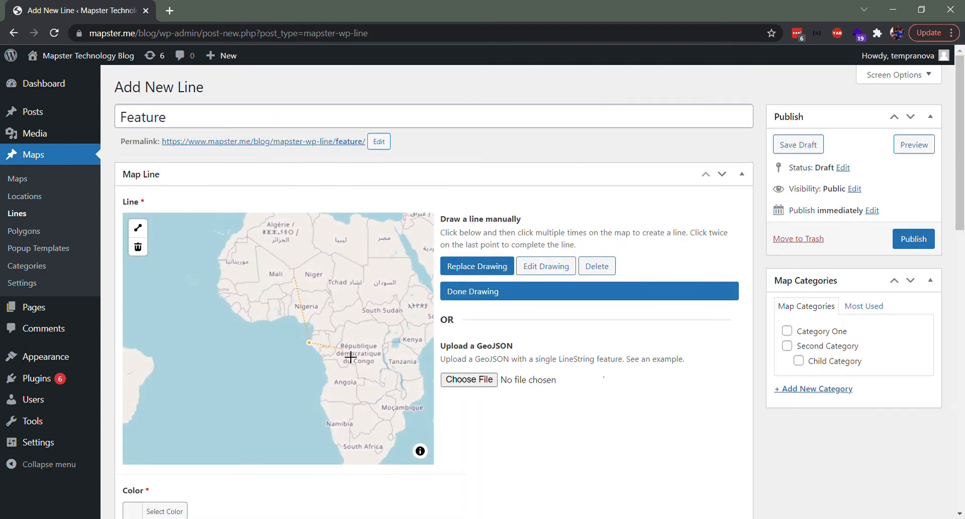
click(309, 342)
double_click(342, 349)
Enable the line's popup and assign it the "My Popup Style" template
scroll(553, 354, down, 4)
scroll(553, 354, down, 5)
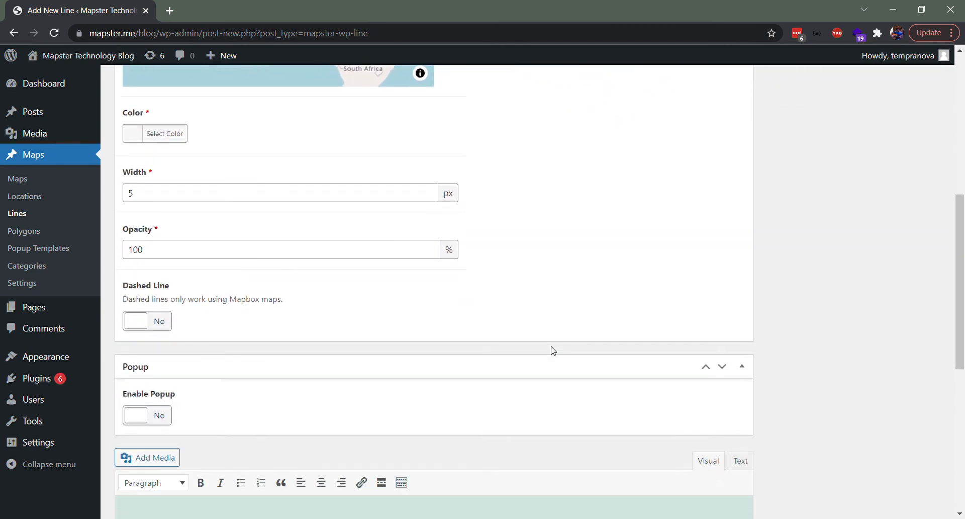
click(164, 354)
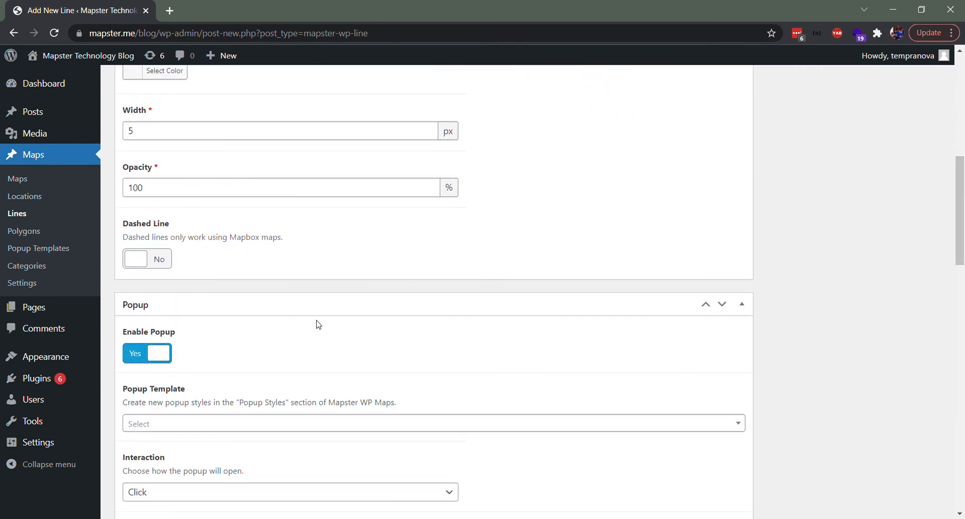
scroll(316, 325, down, 2)
click(230, 296)
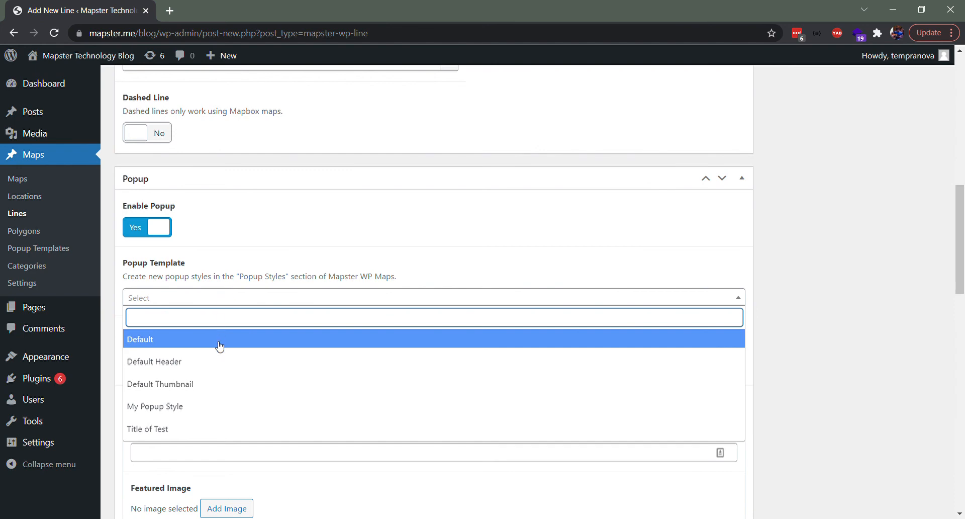
click(194, 406)
Review the line's popup content fields and set its button action to To URL
scroll(764, 317, down, 1)
scroll(762, 315, down, 4)
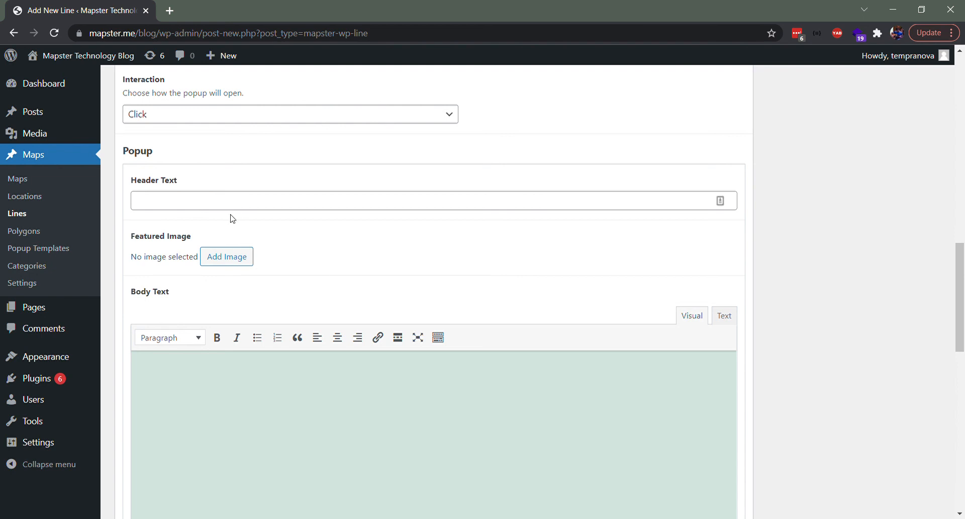
scroll(192, 333, down, 3)
scroll(301, 344, down, 3)
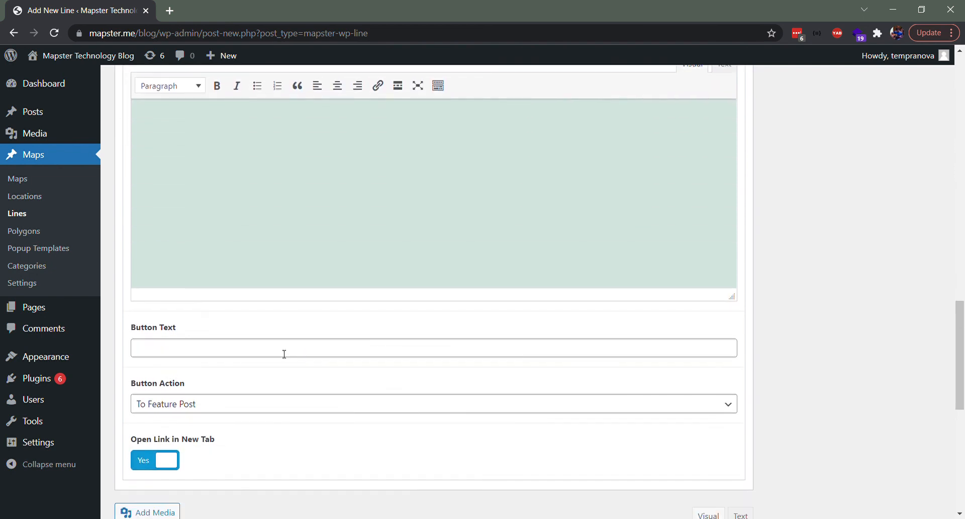
scroll(161, 344, down, 1)
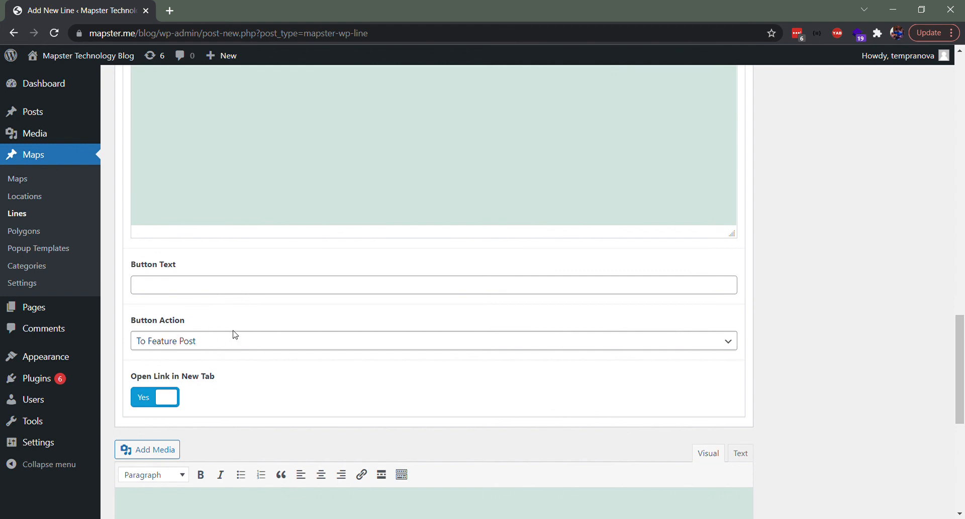
click(222, 346)
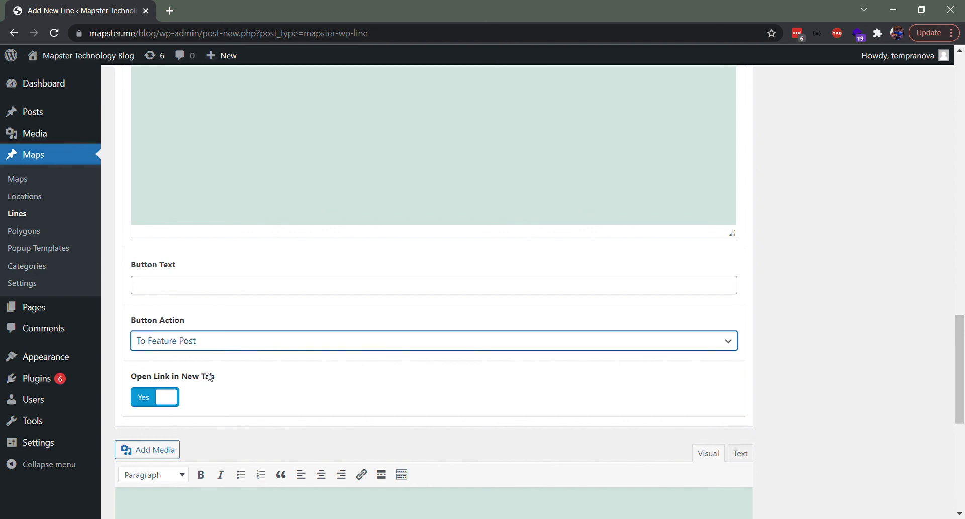
click(209, 377)
click(186, 346)
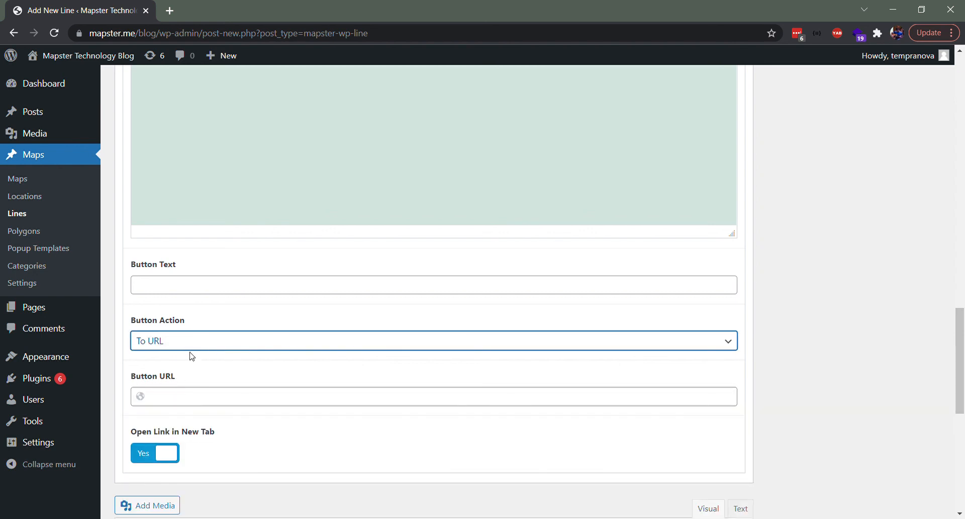
click(227, 342)
click(222, 348)
click(779, 329)
scroll(780, 332, up, 15)
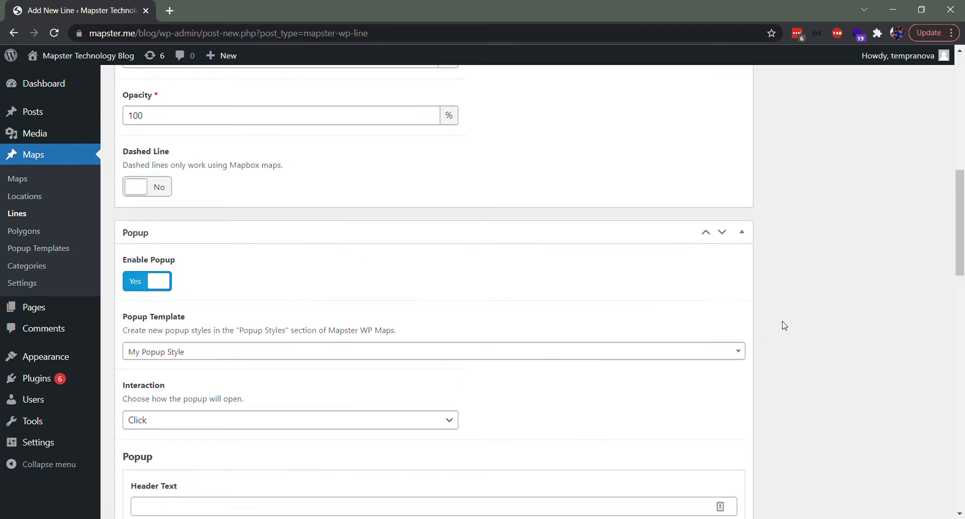
scroll(782, 326, up, 4)
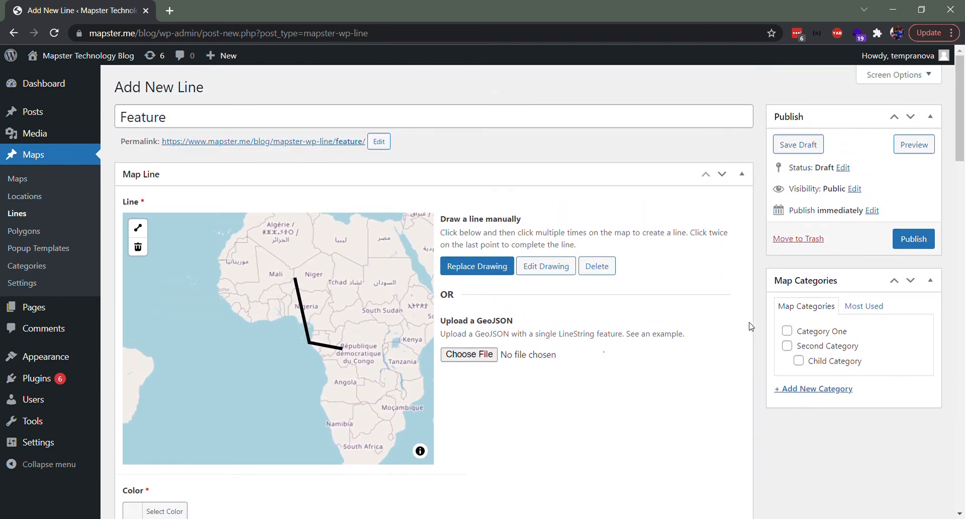